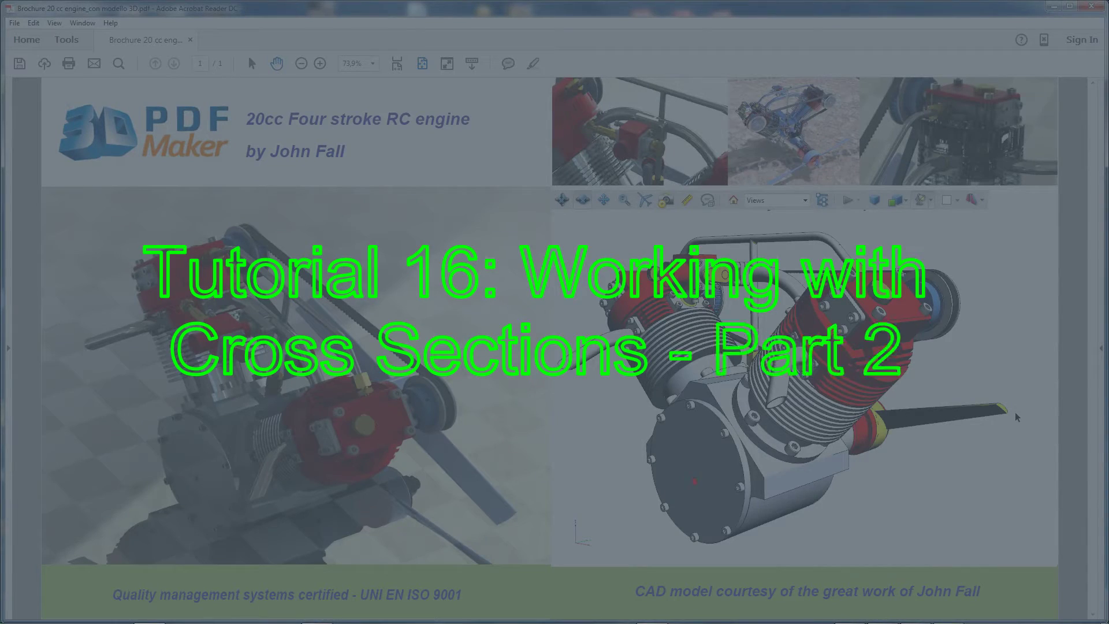
Rotate the engine to face the V-twin front, then show and rotate the Section_1 - Y cutaway.
left_click_drag(1016, 416, 706, 411)
left_click_drag(1023, 416, 582, 414)
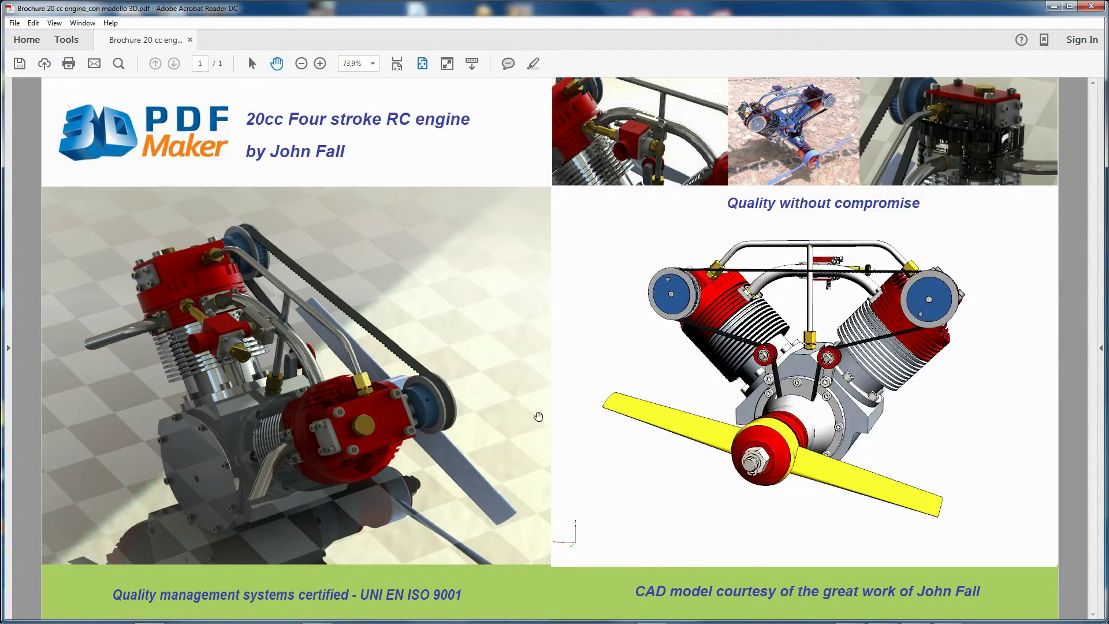
left_click(792, 200)
left_click(774, 203)
left_click_drag(789, 448, 943, 448)
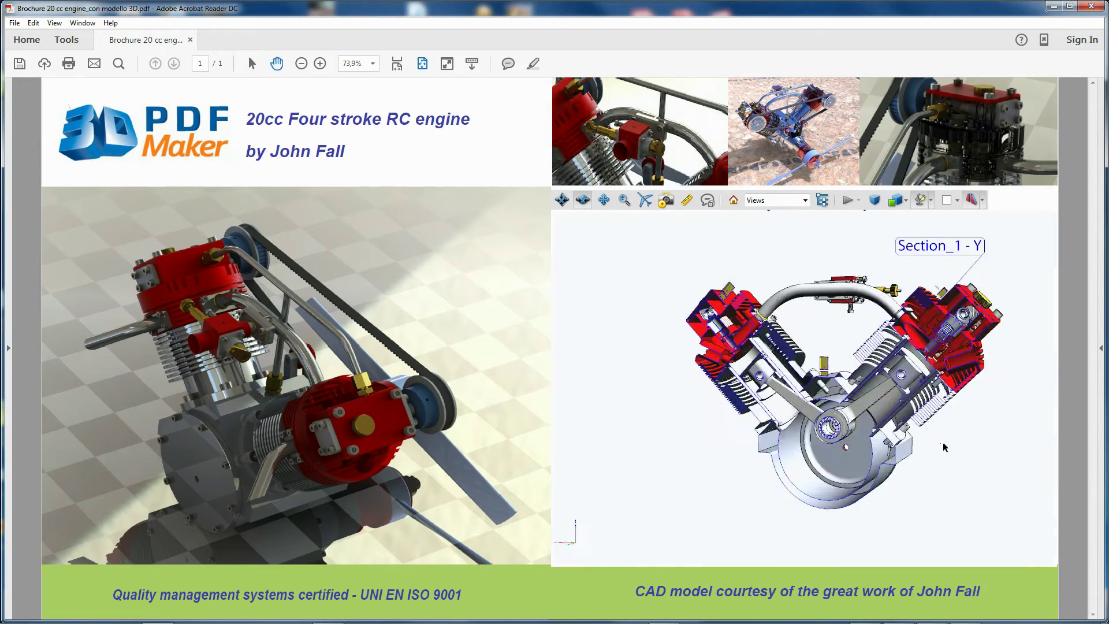
Switch to the Section_2 - X_Ang cutaway view and rotate it with the Rotate tool.
left_click(804, 201)
left_click(757, 272)
left_click(562, 199)
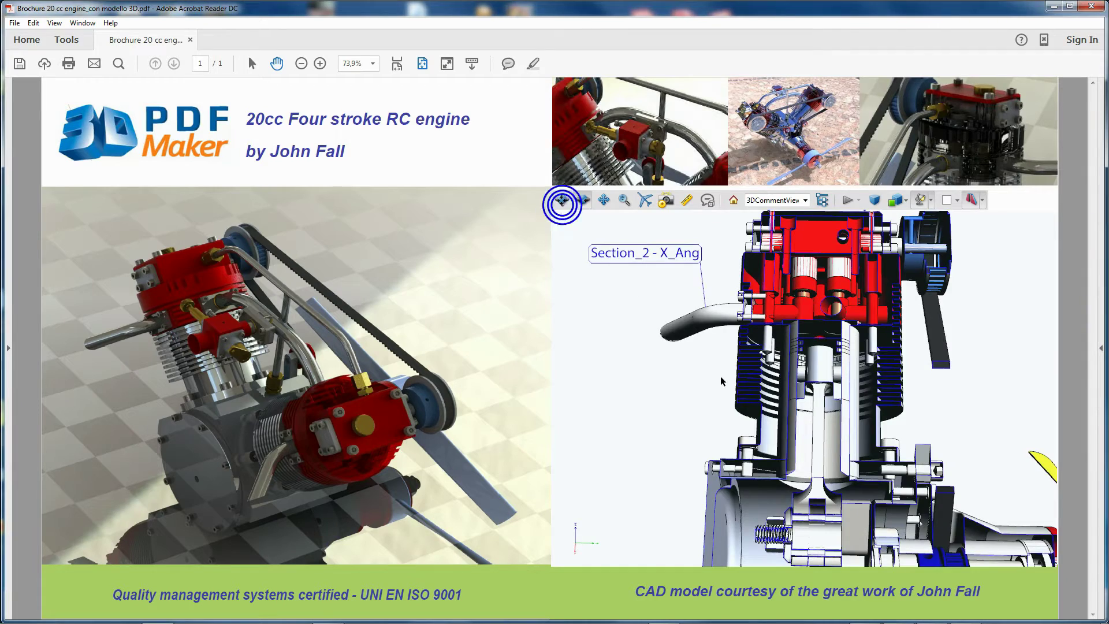
left_click_drag(723, 381, 782, 437)
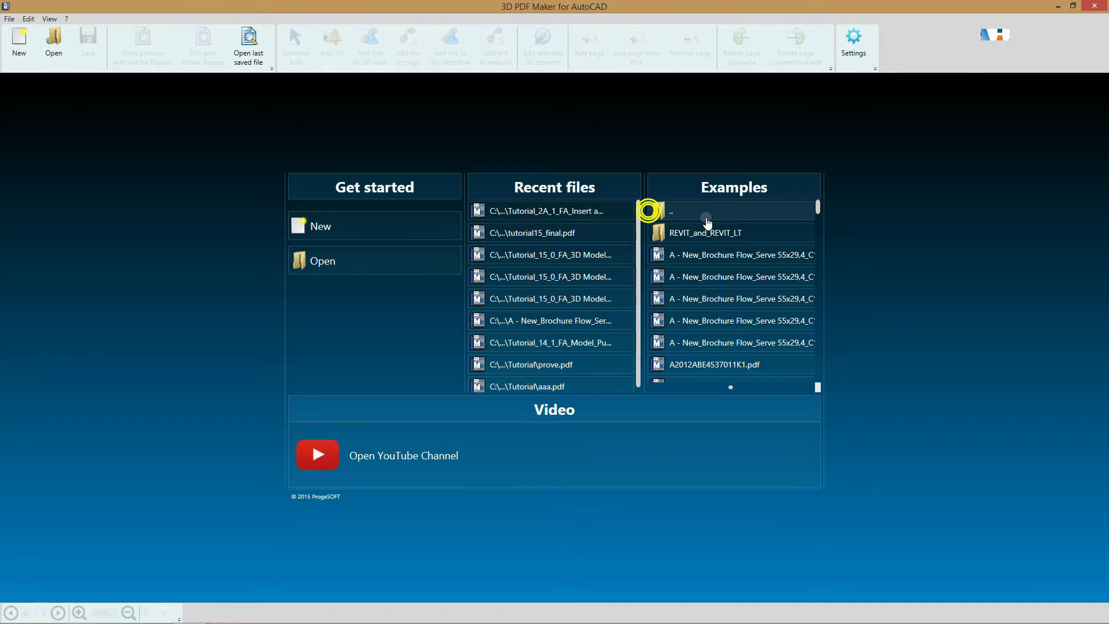
Open the Tutorial_15_3 cube example and save it as a _modified PDF opened in Acrobat Reader.
left_click_drag(817, 207, 817, 299)
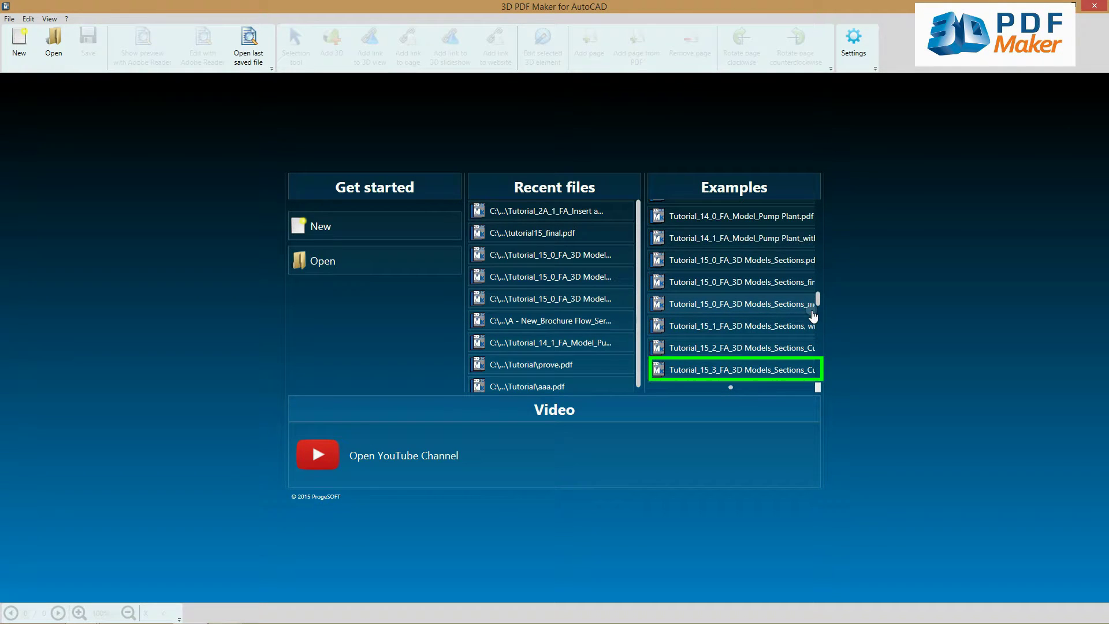
left_click(742, 370)
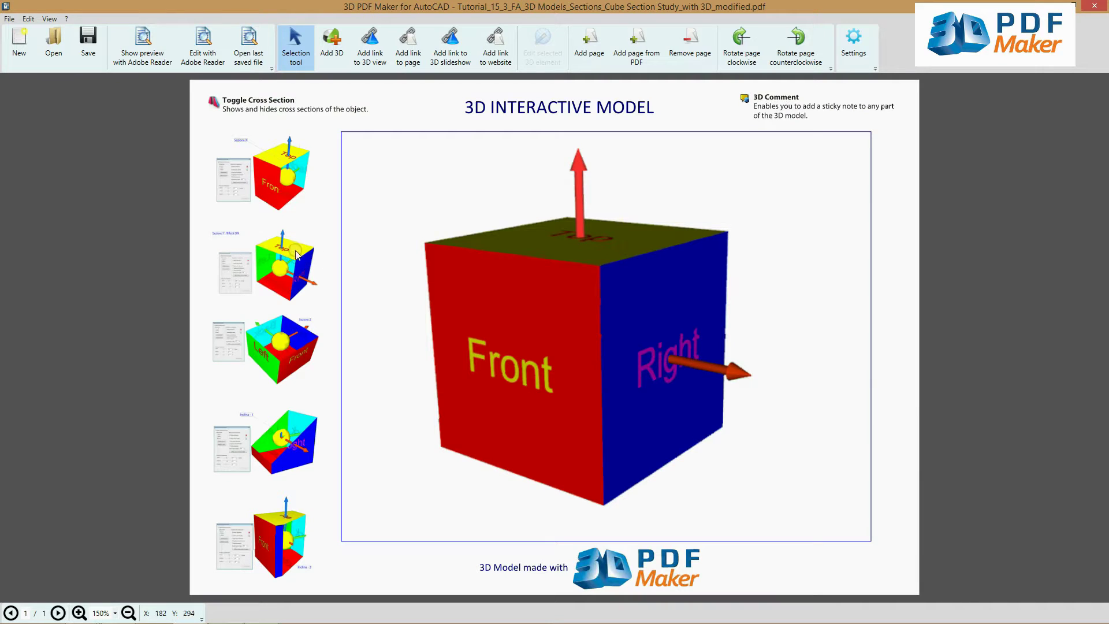
left_click(203, 67)
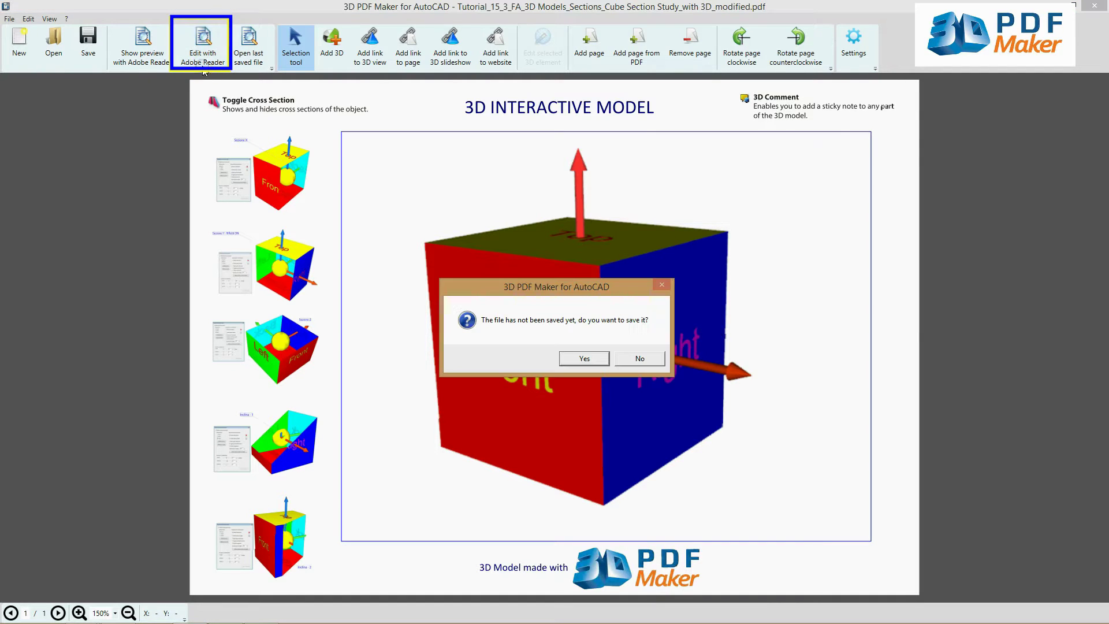
left_click(584, 358)
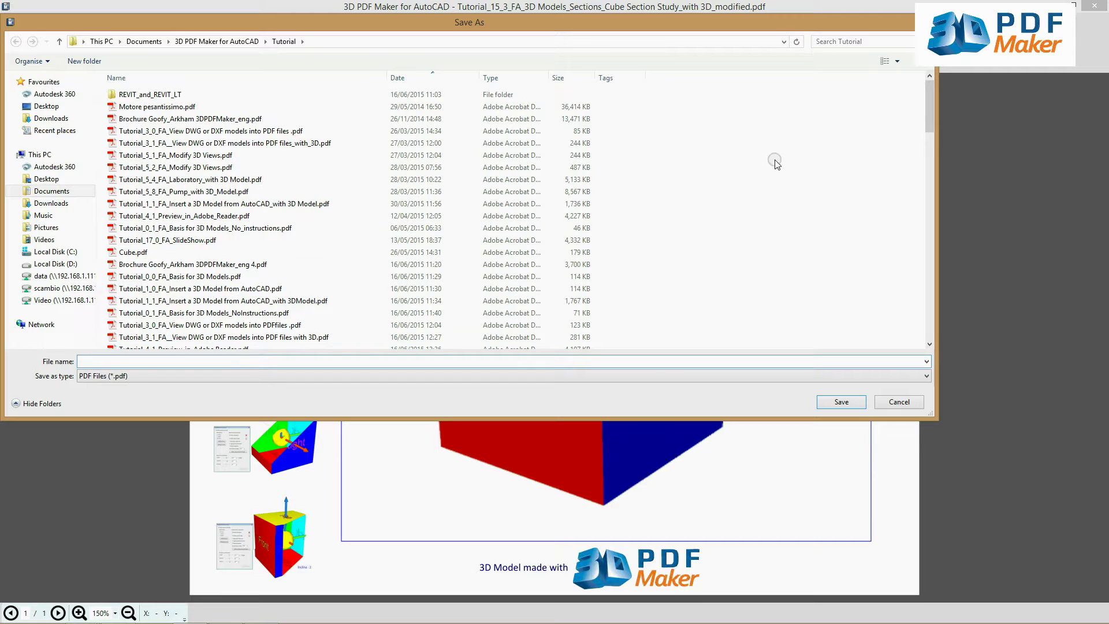
left_click_drag(287, 360, 314, 360)
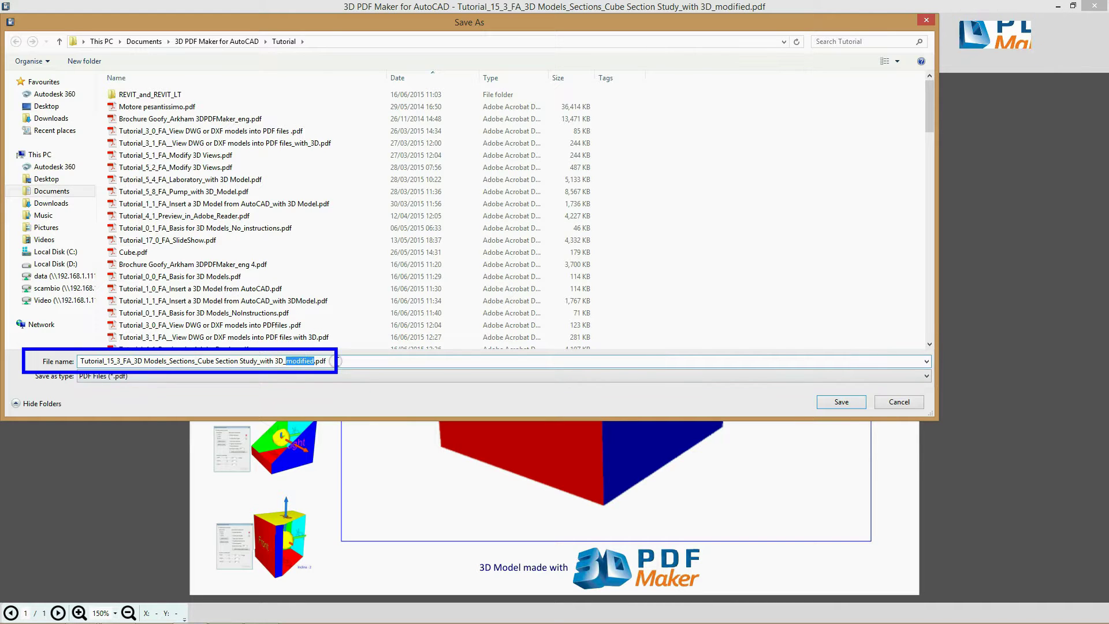
left_click(841, 402)
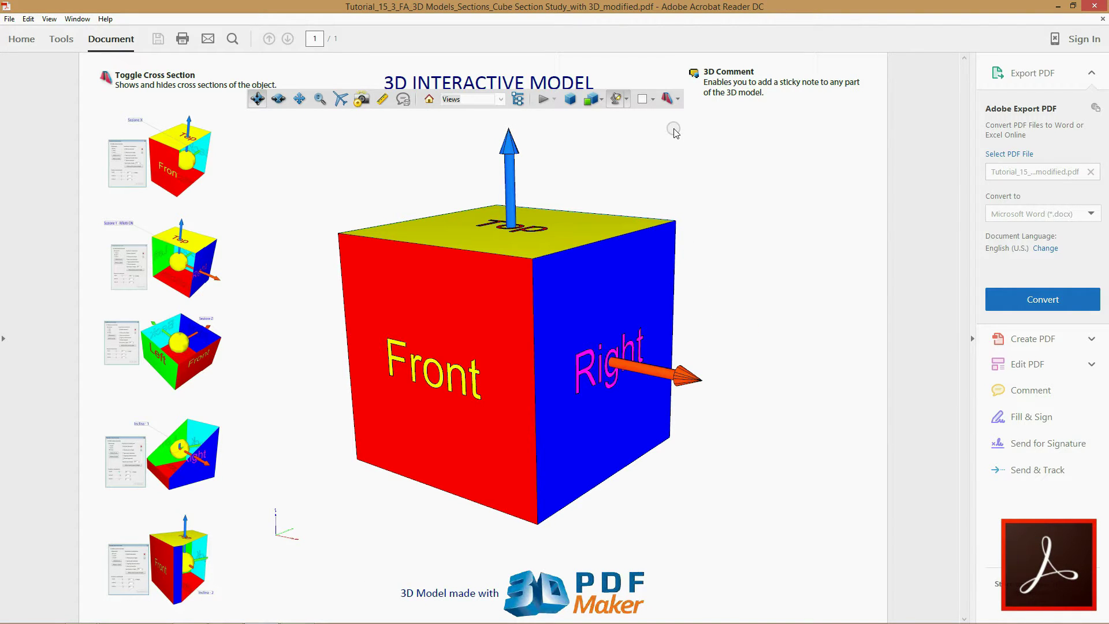
Toggle the cross section on, then open Cross Section Properties and move it beside the cube.
left_click(677, 99)
left_click(693, 119)
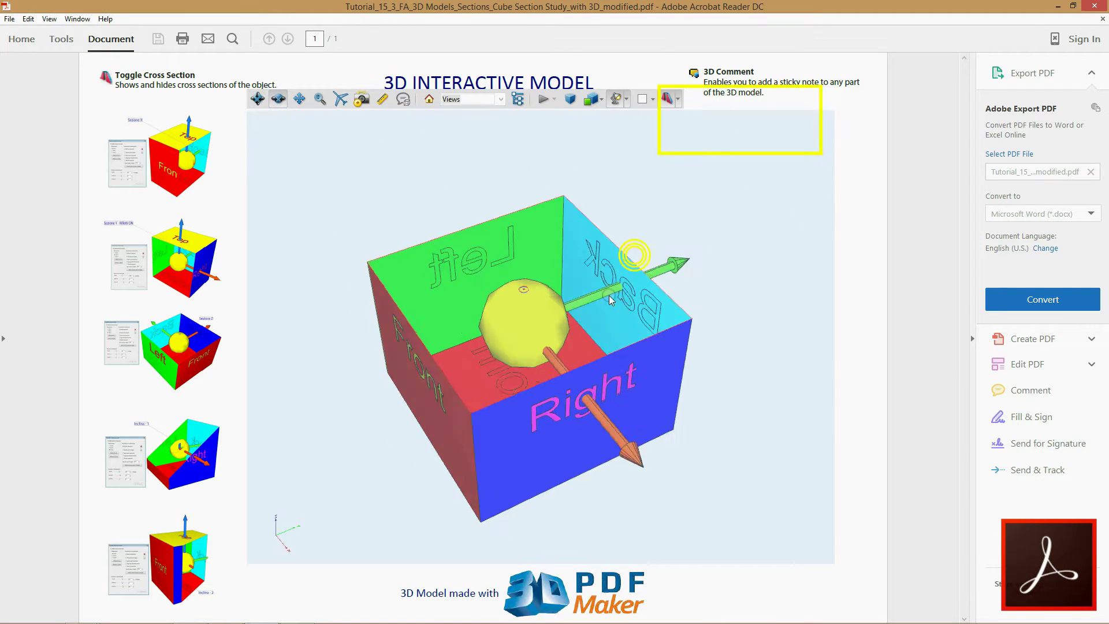
left_click(677, 99)
left_click(690, 136)
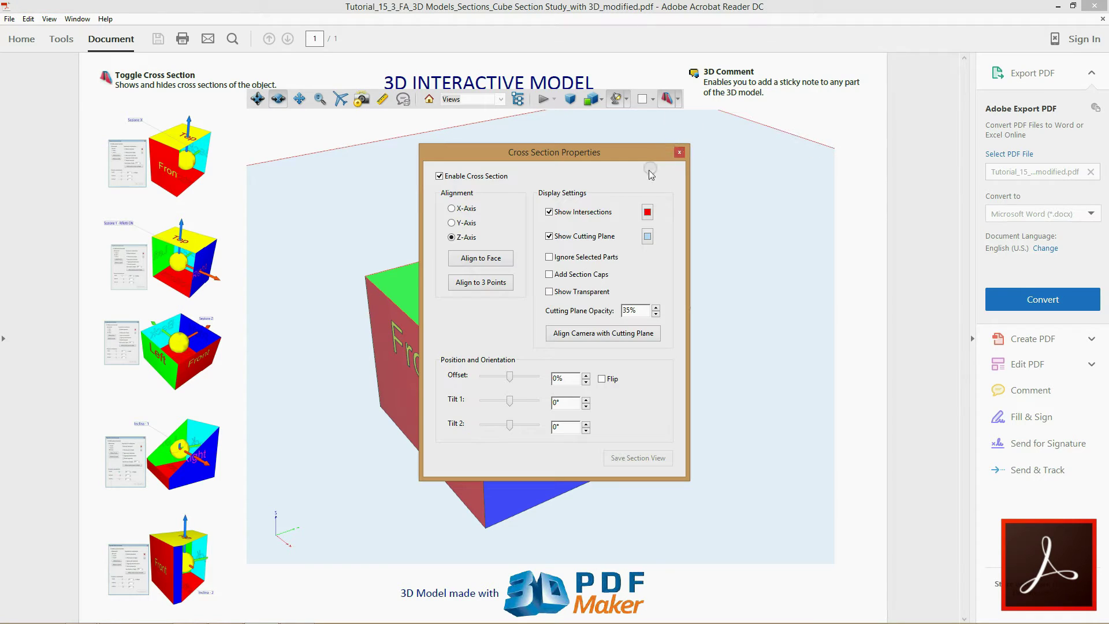
left_click(450, 240)
left_click_drag(540, 151, 805, 168)
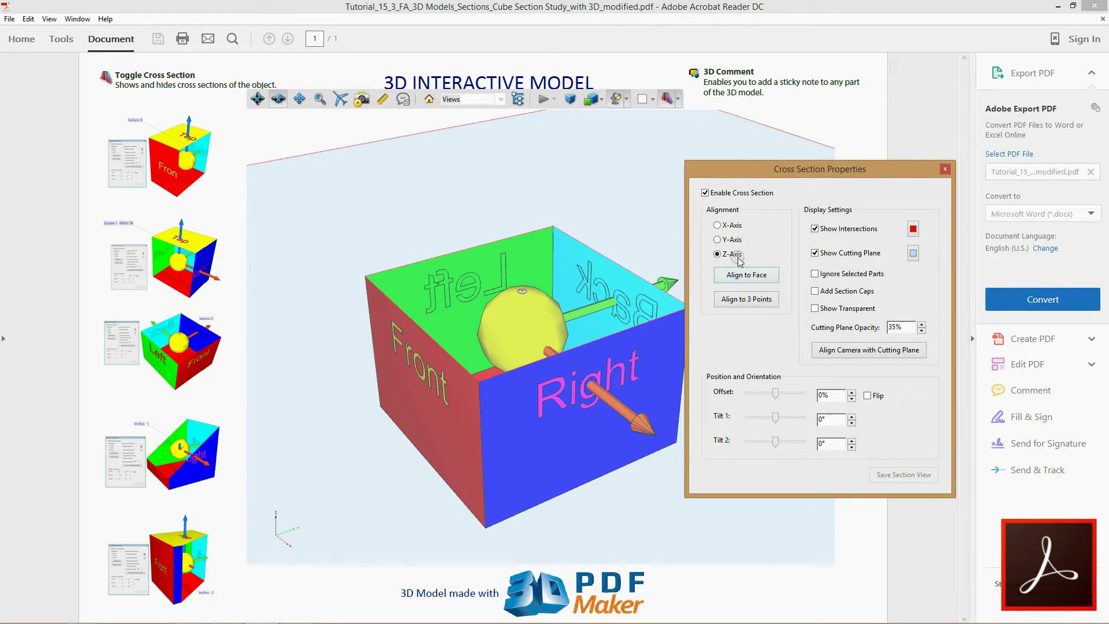
Set the Z section offset to -14% using the spin arrows and slider.
left_click(851, 393)
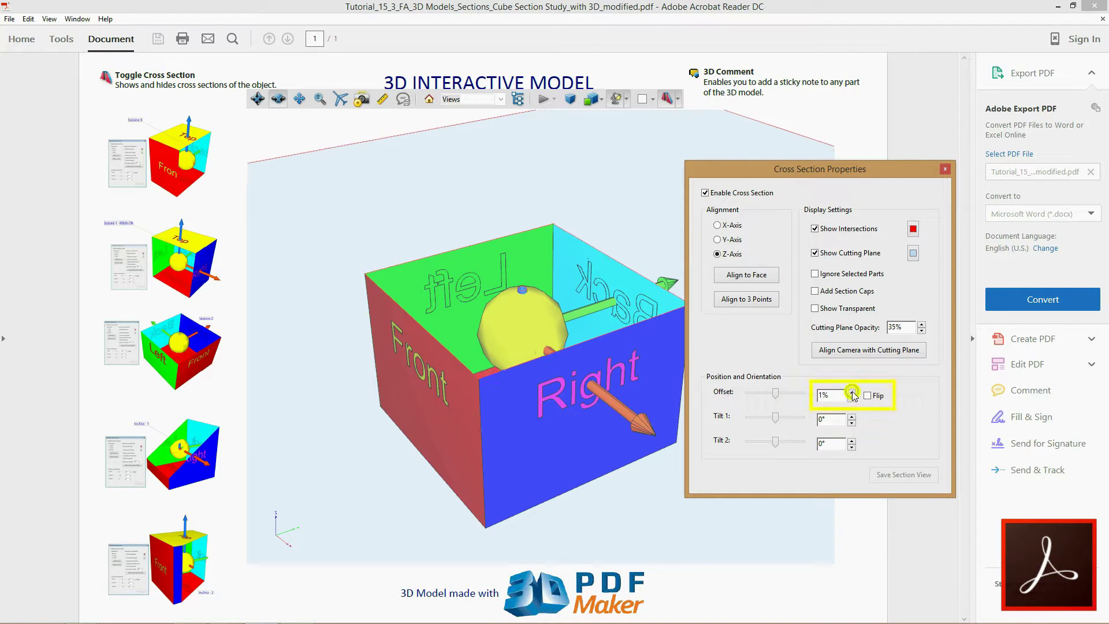
left_click(852, 393)
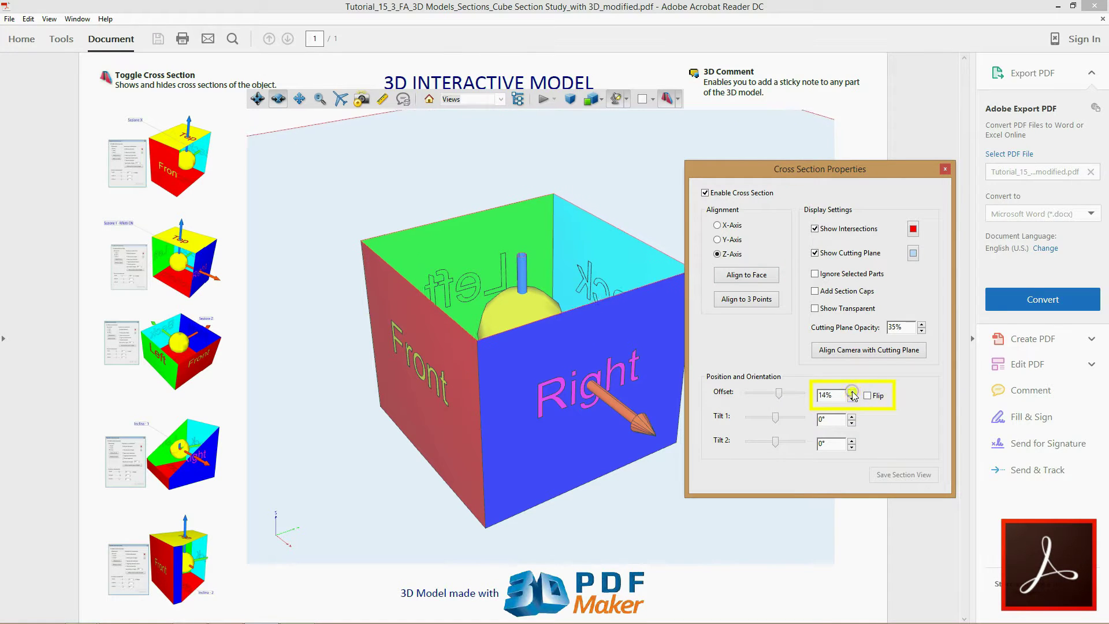
left_click(852, 399)
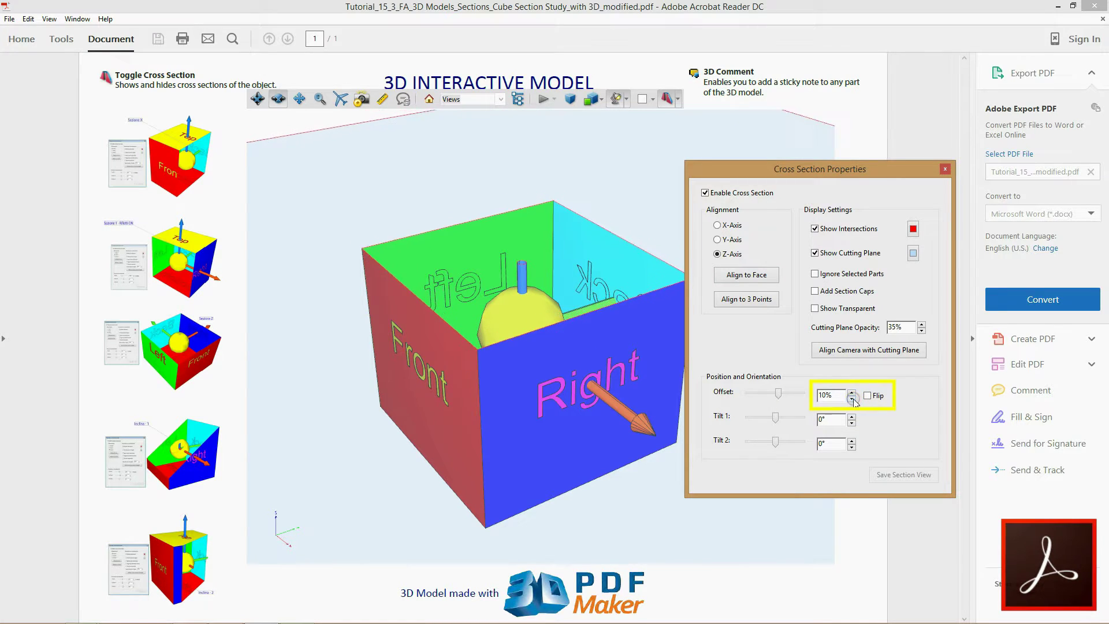
left_click(777, 394)
left_click_drag(779, 394, 773, 393)
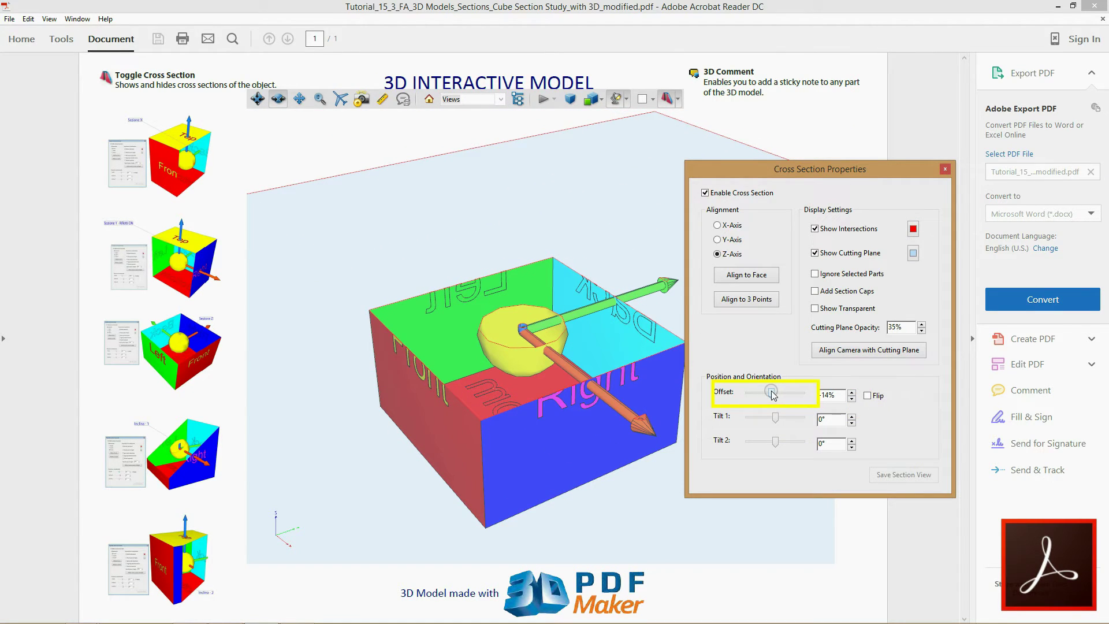
Toggle Flip to compare cut sides, ending flipped with the yellow top block kept.
left_click(867, 396)
left_click(568, 418)
left_click_drag(567, 420, 707, 416)
left_click(867, 396)
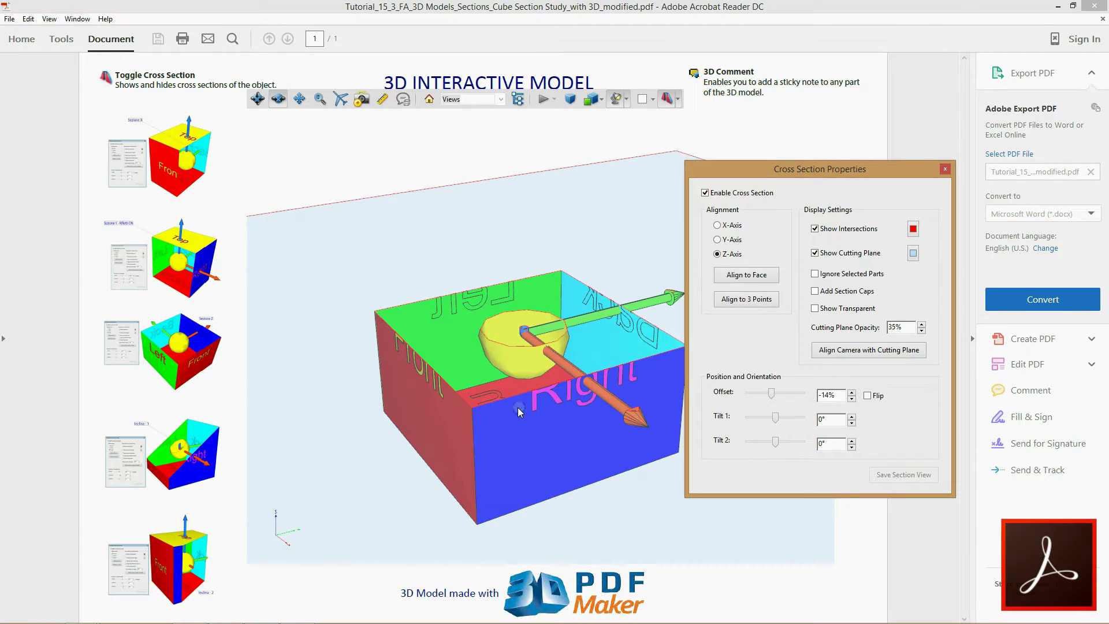
left_click_drag(376, 421, 571, 464)
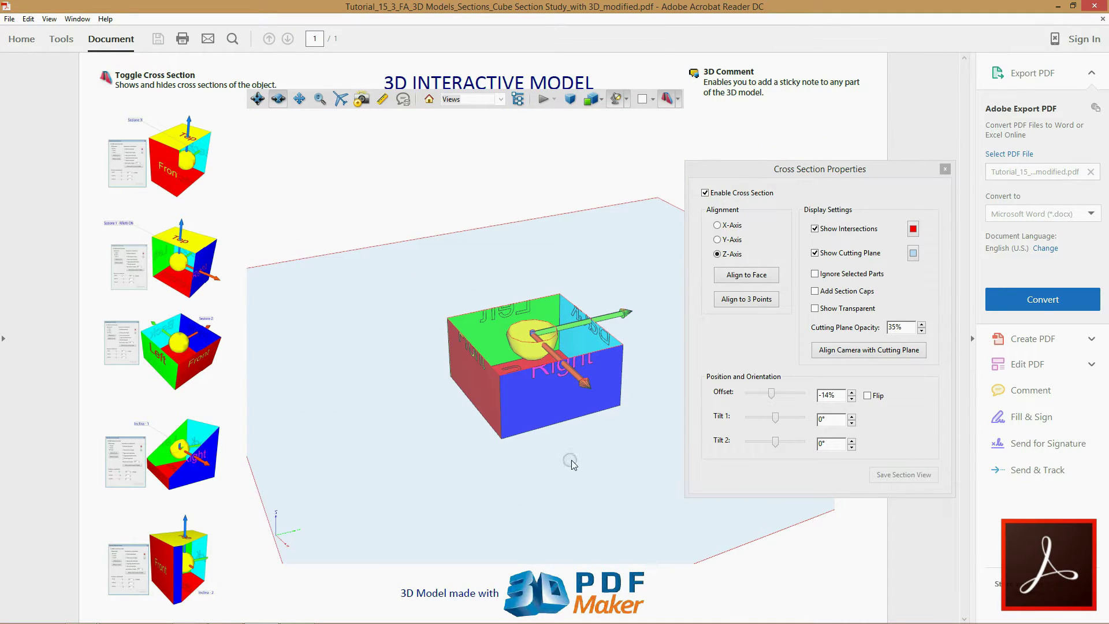
left_click(867, 396)
left_click(528, 405)
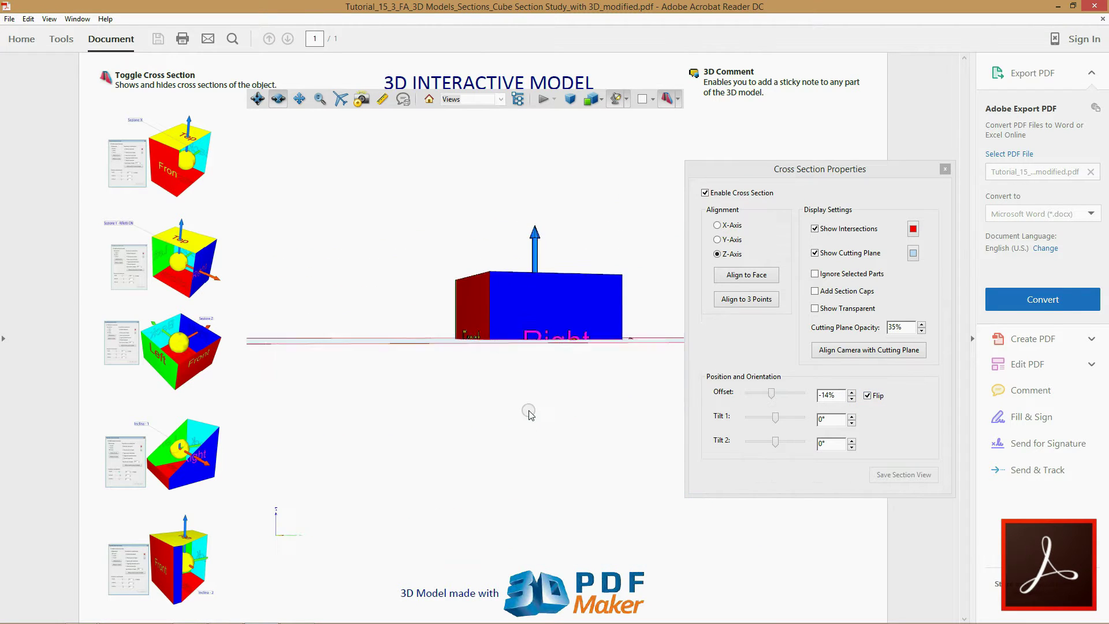
left_click_drag(530, 414, 535, 465)
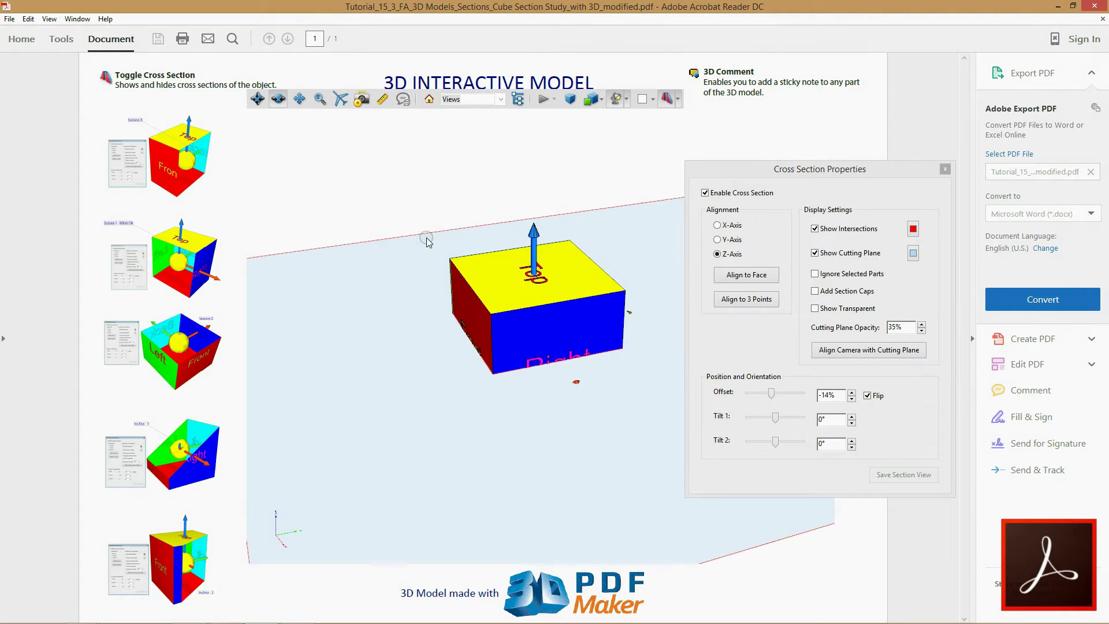
Reset to Default View, re-enable the section at 20% plane opacity, and cut along X at -8%.
left_click(430, 102)
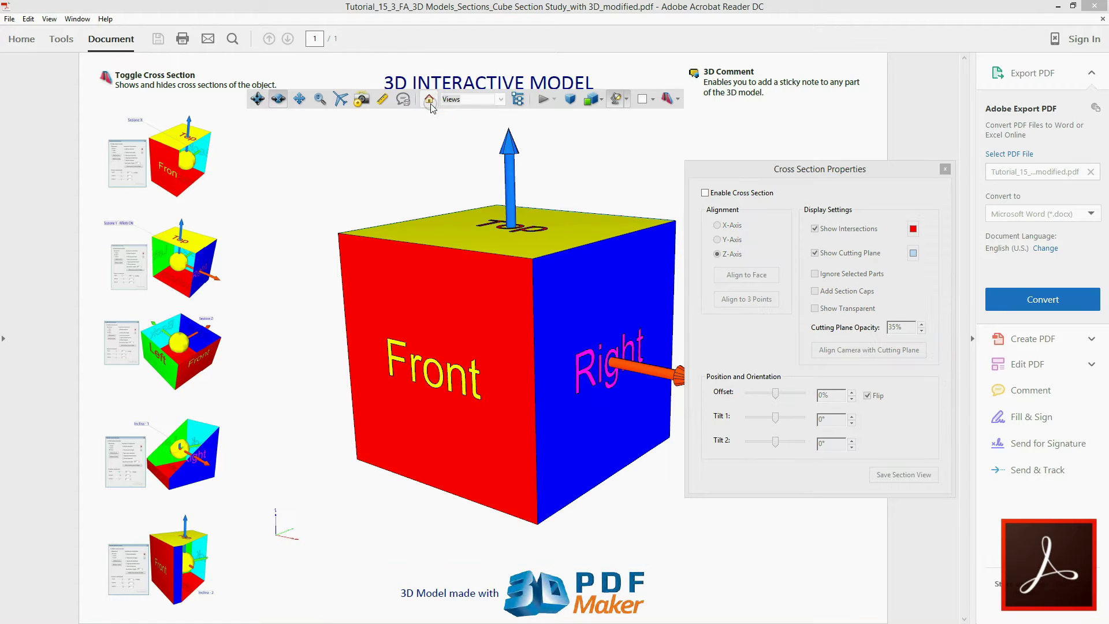
left_click(719, 240)
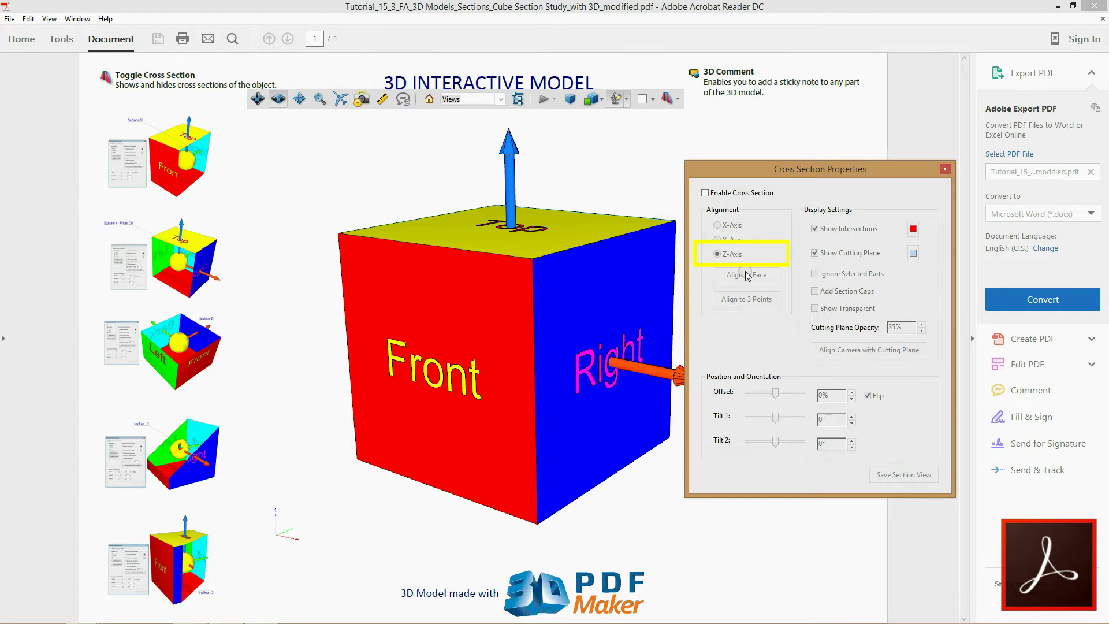
left_click(705, 193)
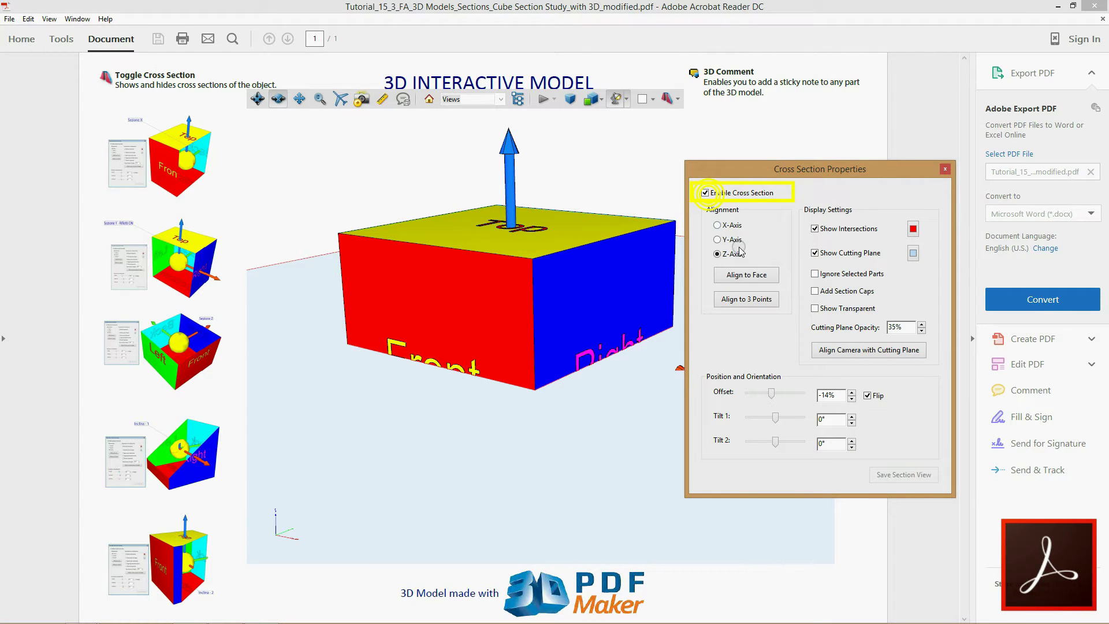
left_click(921, 331)
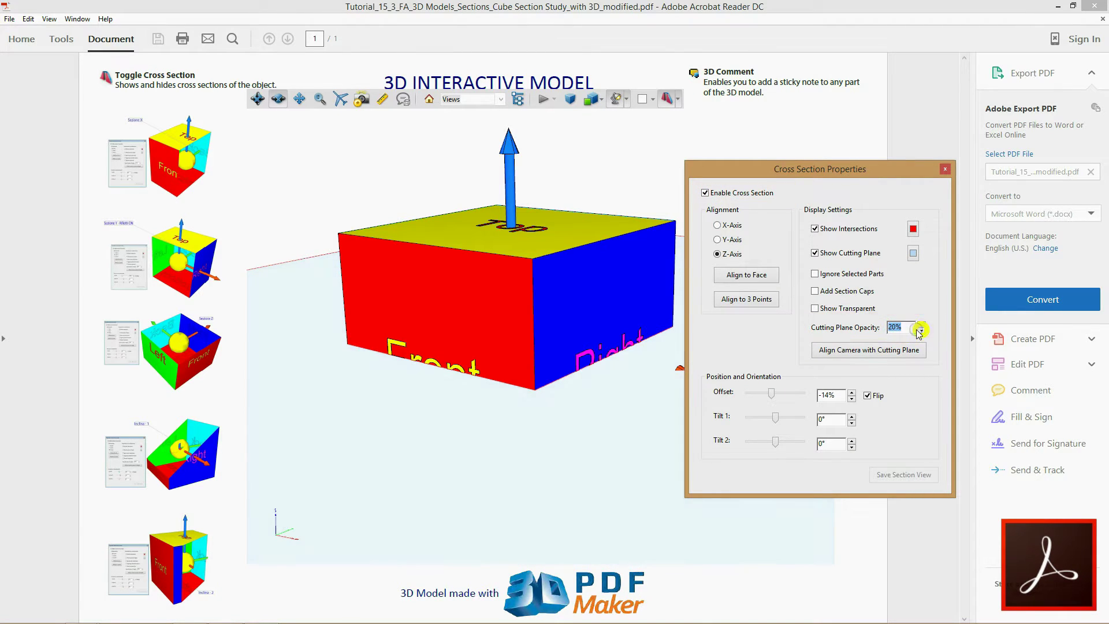
left_click(717, 224)
left_click_drag(777, 392, 775, 394)
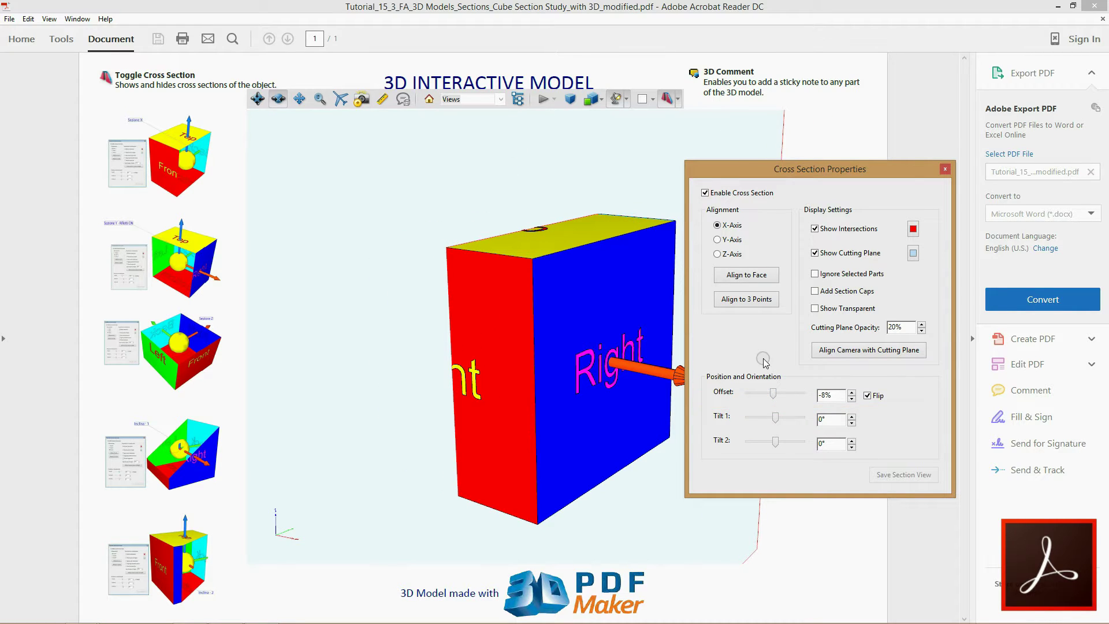
Switch the section to the Y axis at -14% offset with Flip off, then rotate to inspect.
left_click(718, 239)
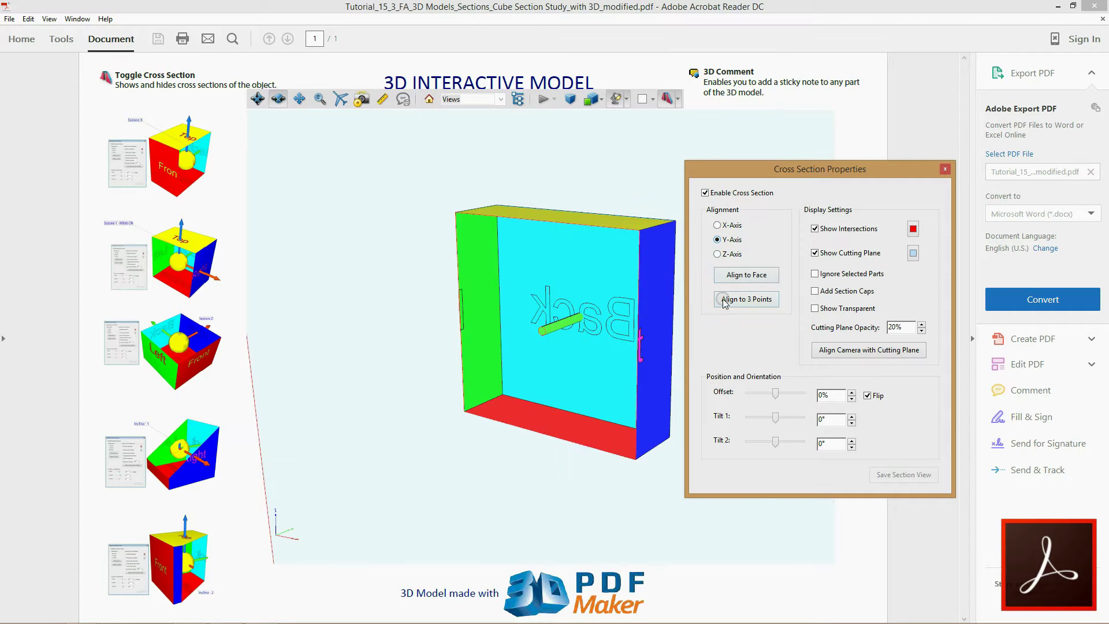
left_click_drag(774, 393, 768, 394)
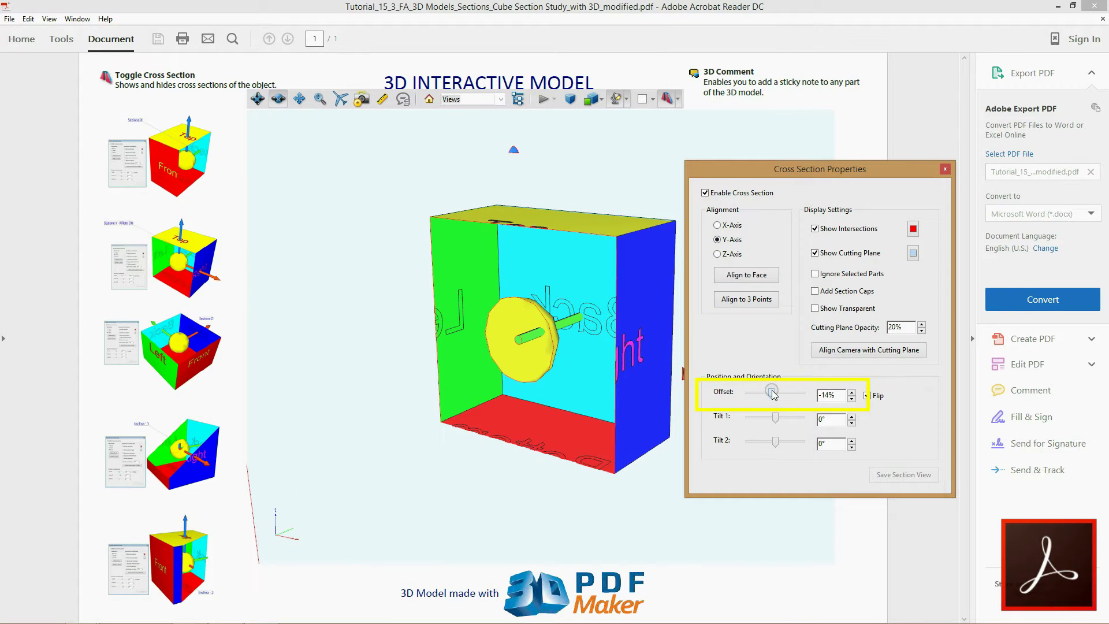
left_click(868, 395)
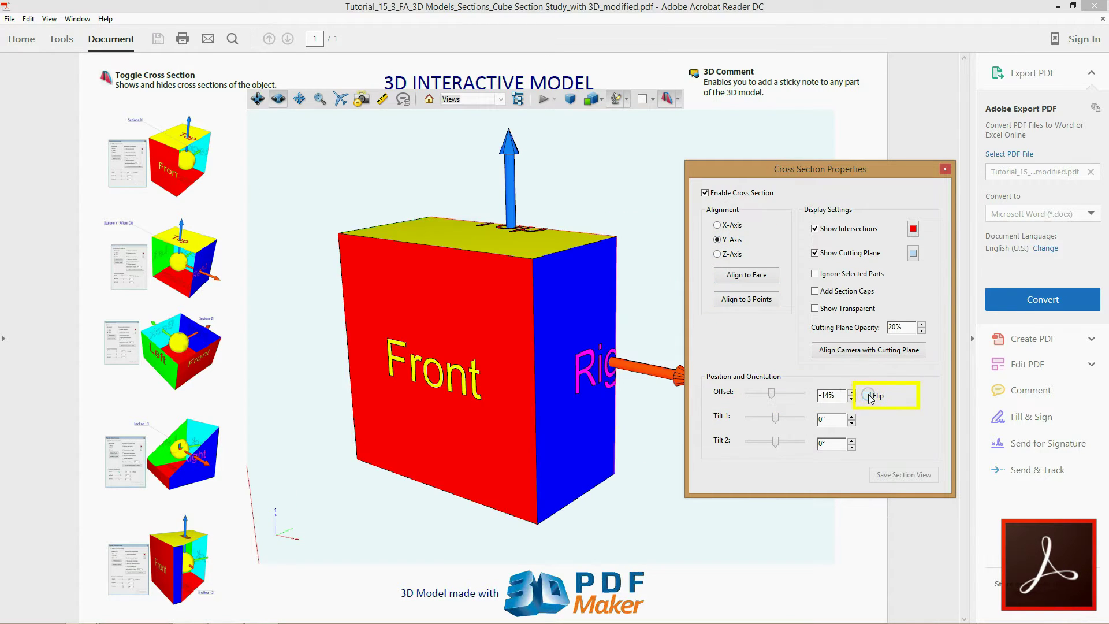
mouse_move(650, 238)
left_mouse_down()
mouse_move(617, 260)
mouse_move(647, 240)
mouse_move(415, 254)
mouse_move(660, 255)
left_mouse_up()
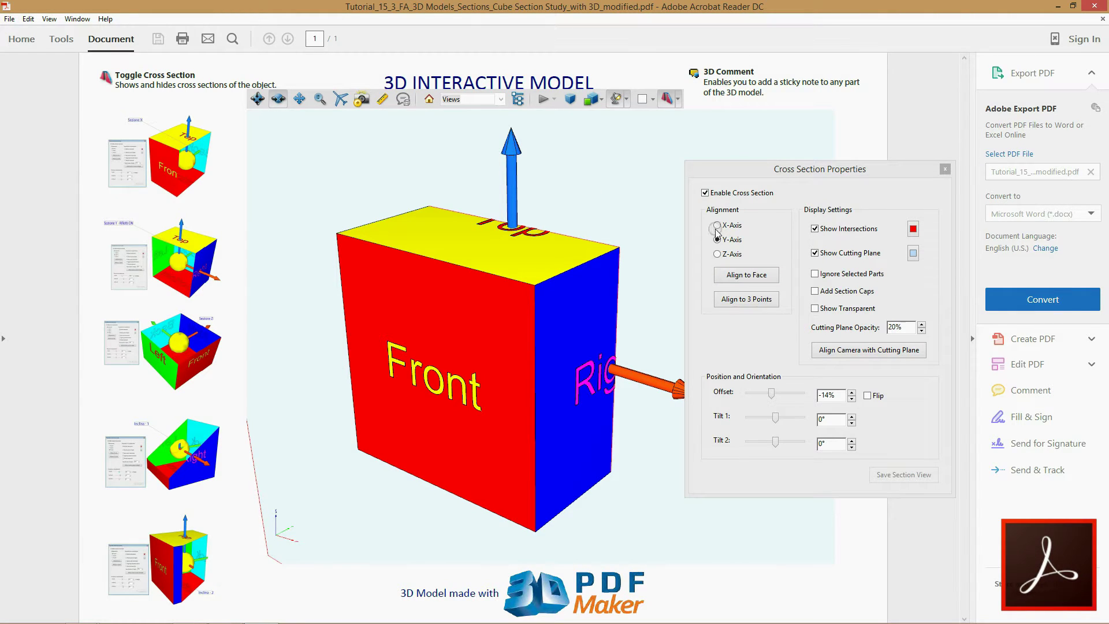
Reopen Cross Section Properties, re-enable the cross section and select the Z-Axis at 0% offset.
left_click(946, 172)
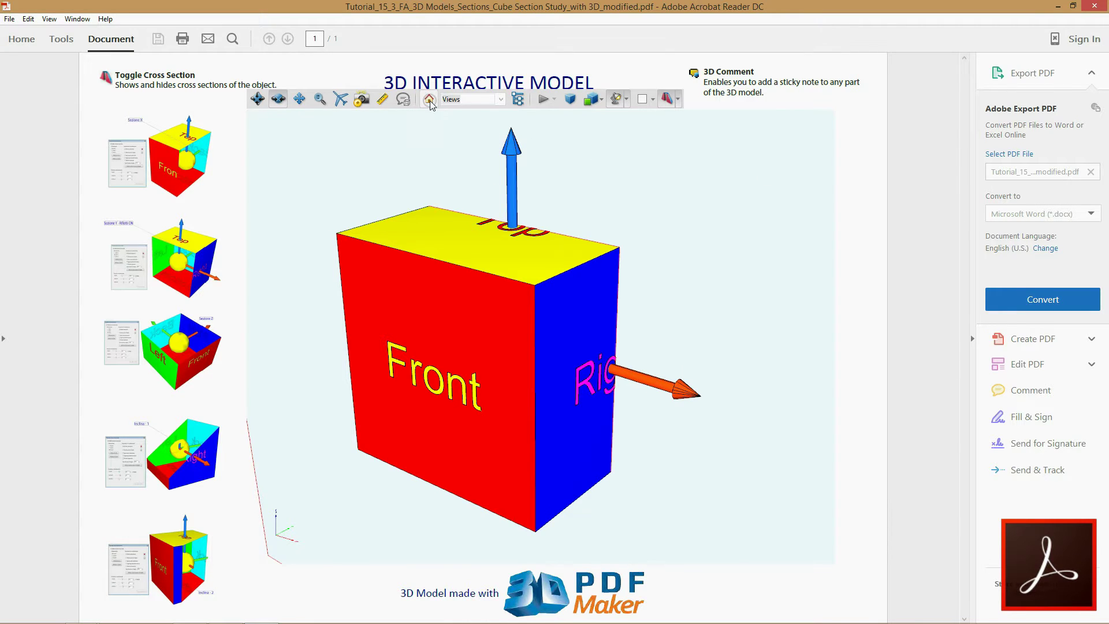
left_click(678, 99)
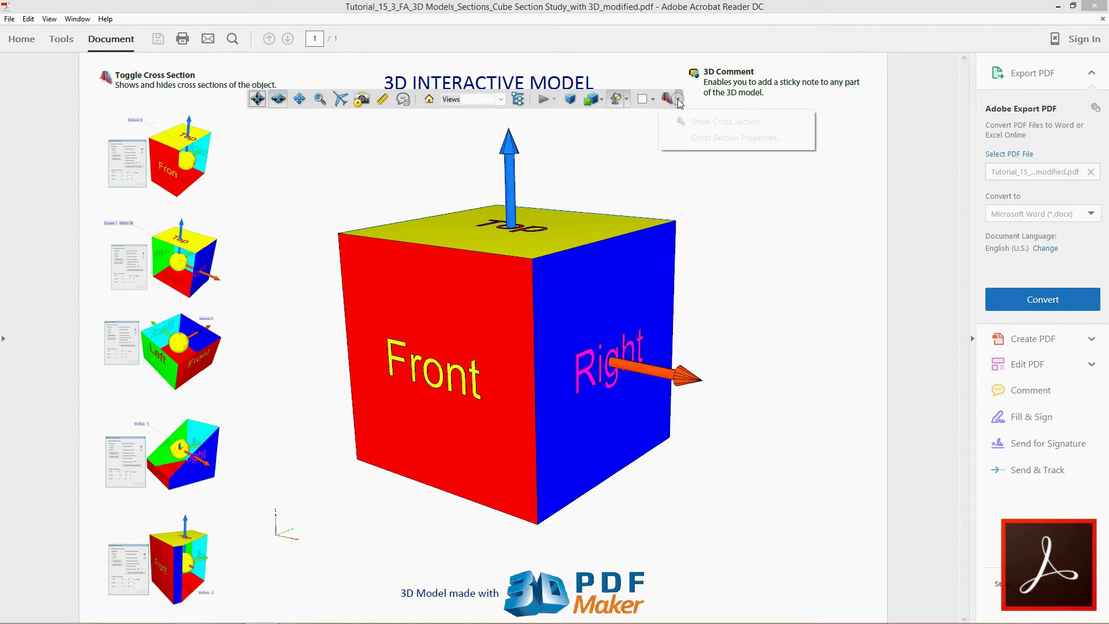
left_click(682, 137)
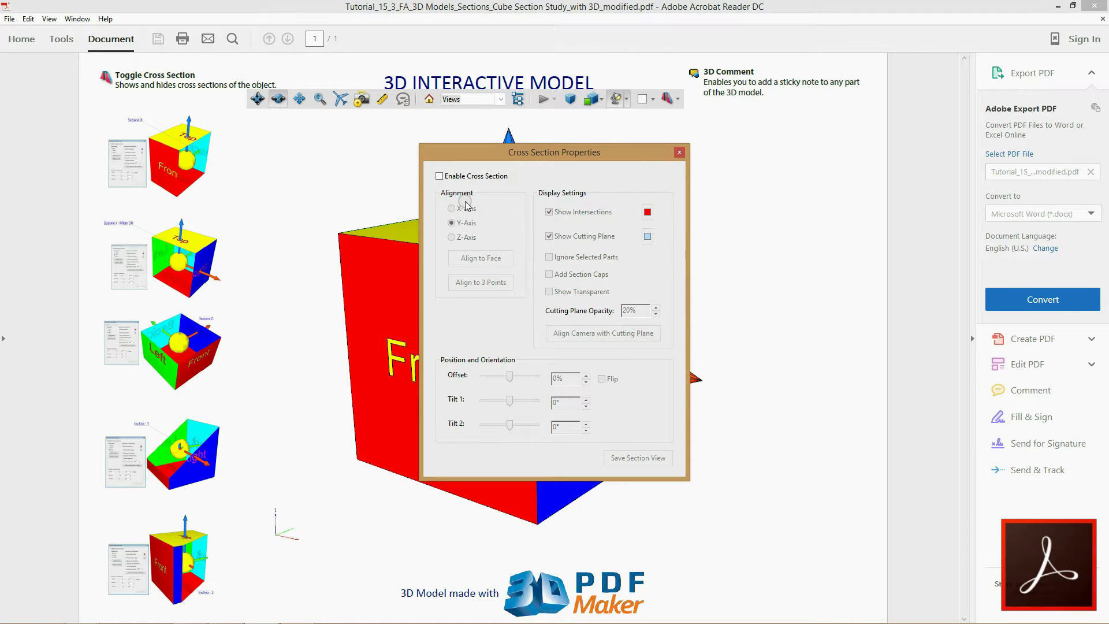
left_click(439, 175)
left_click(451, 237)
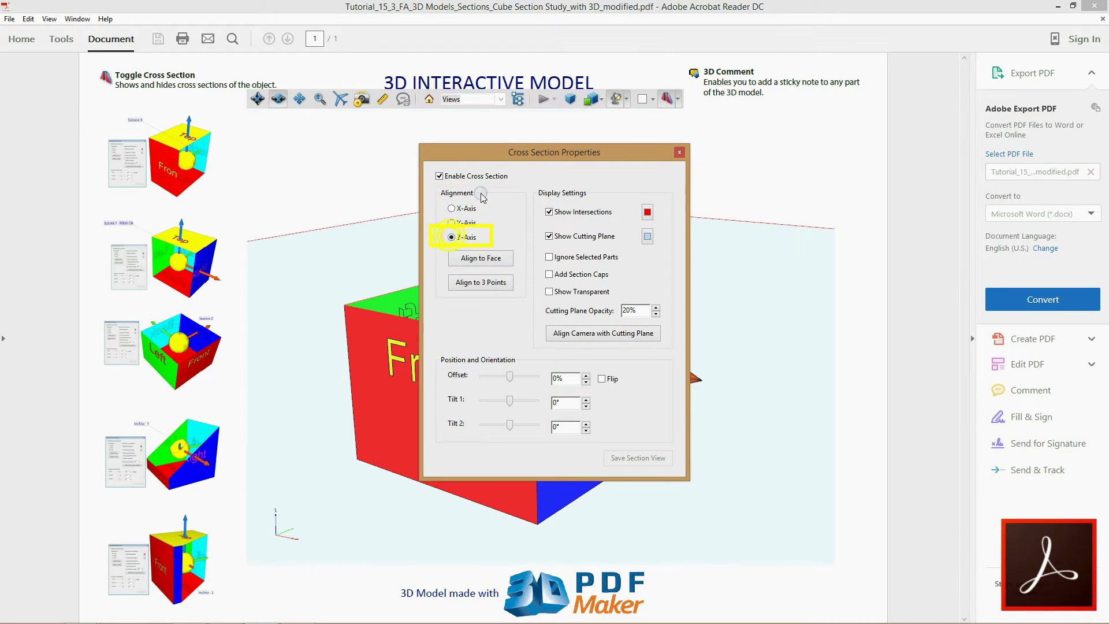
Move the dialog aside and lower the Z cutting plane to -15% offset.
left_click_drag(508, 152, 780, 141)
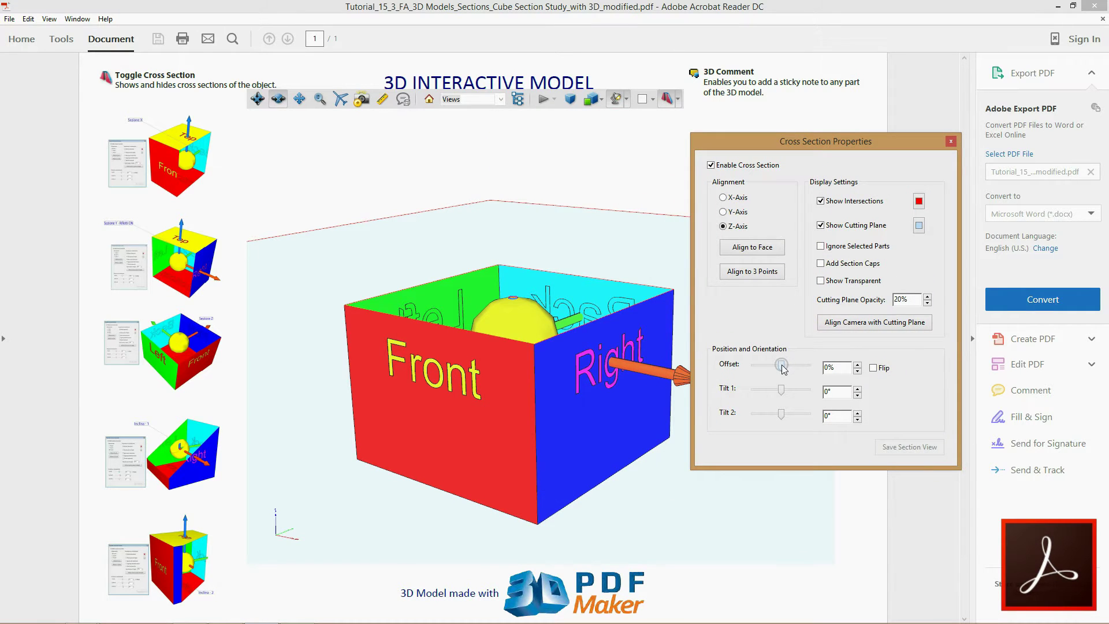
left_click_drag(784, 369, 784, 384)
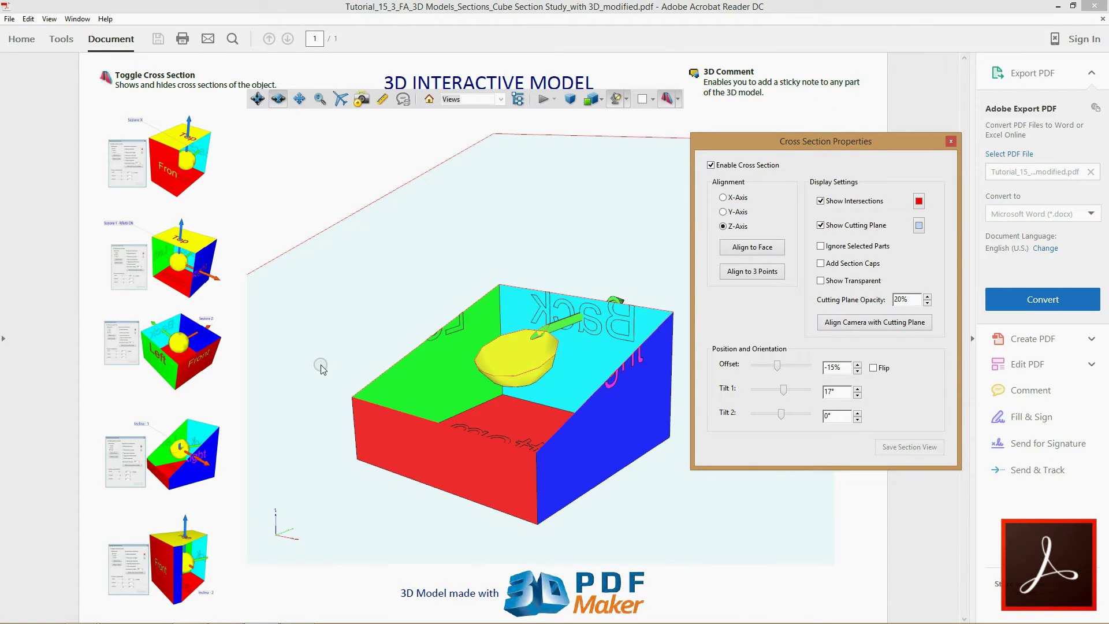
Try Tilt 1 and Tilt 2 angles, returning Tilt 2 to 0° and tilting Tilt 1 to -25°.
left_click_drag(322, 369, 488, 413)
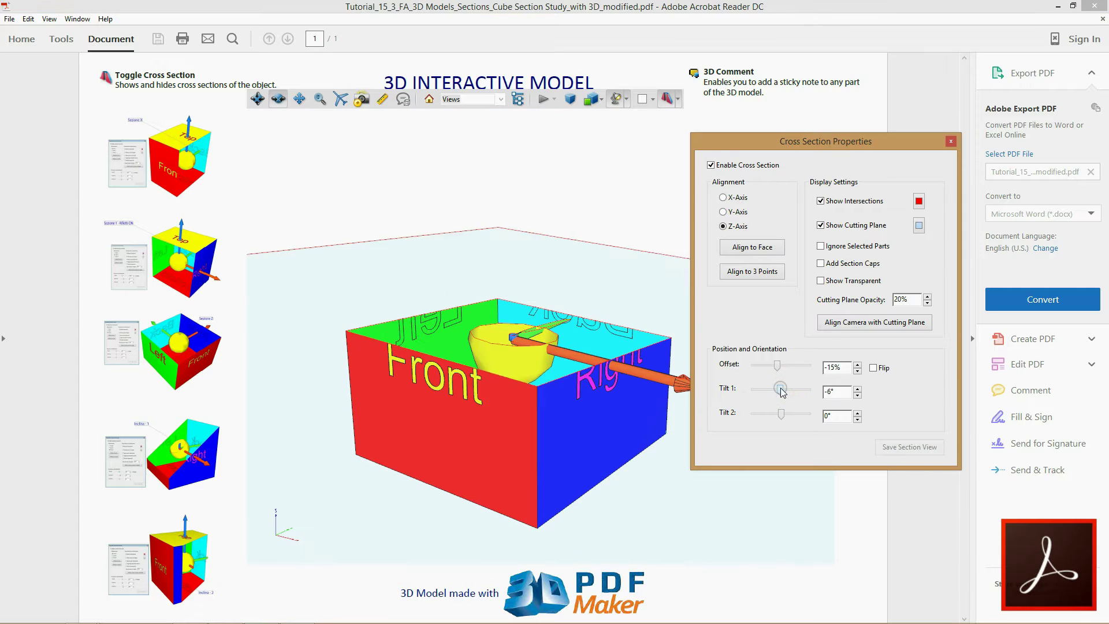
left_click(857, 394)
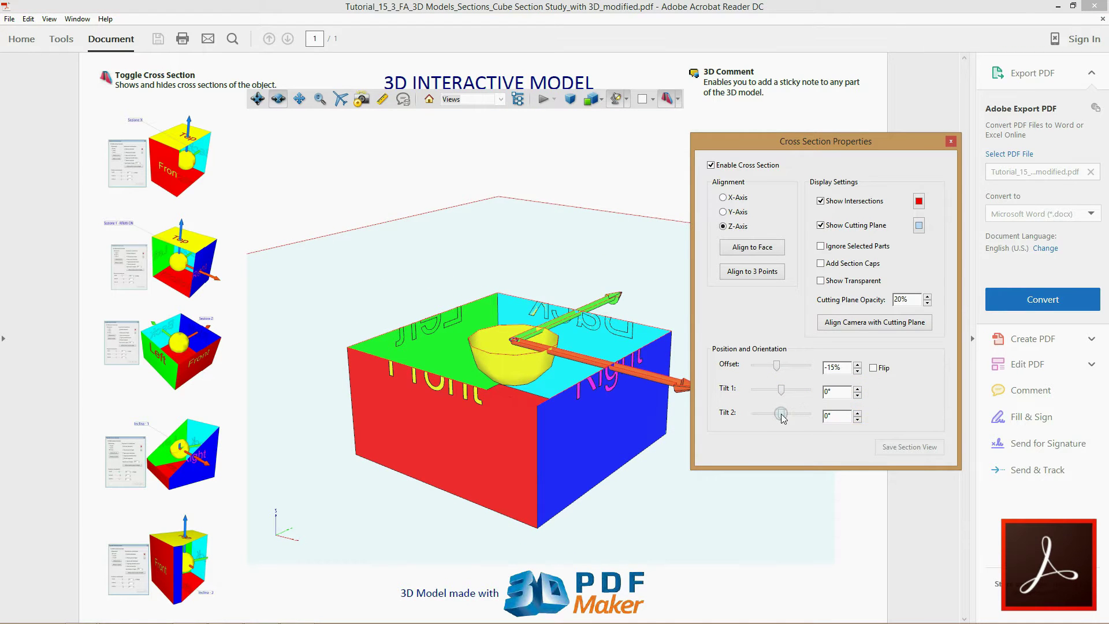
left_click_drag(782, 414, 782, 416)
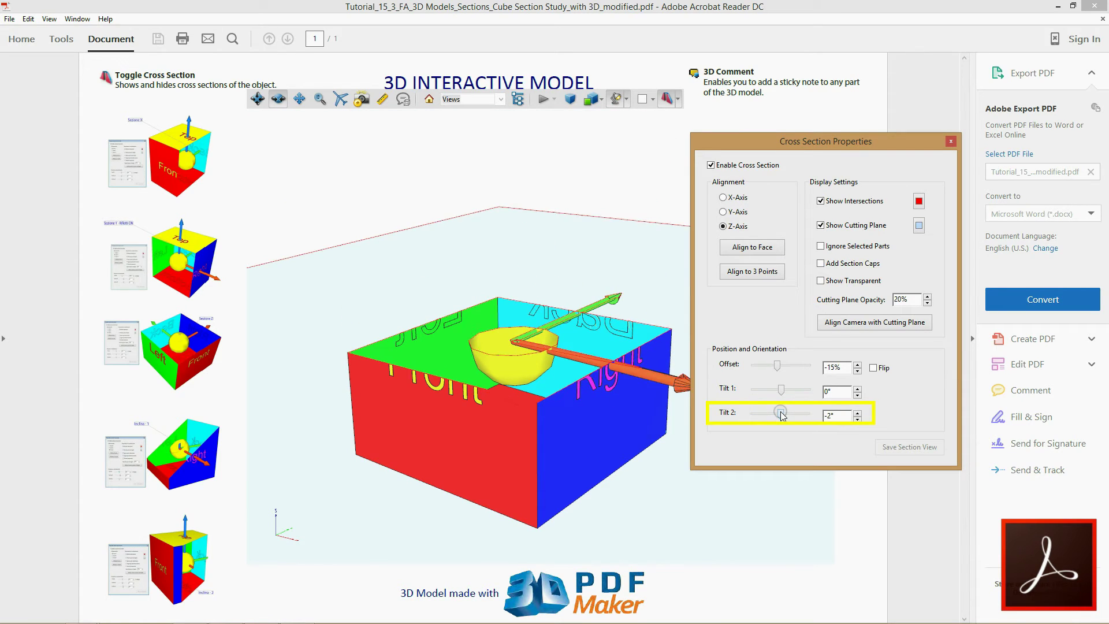
left_click(858, 419)
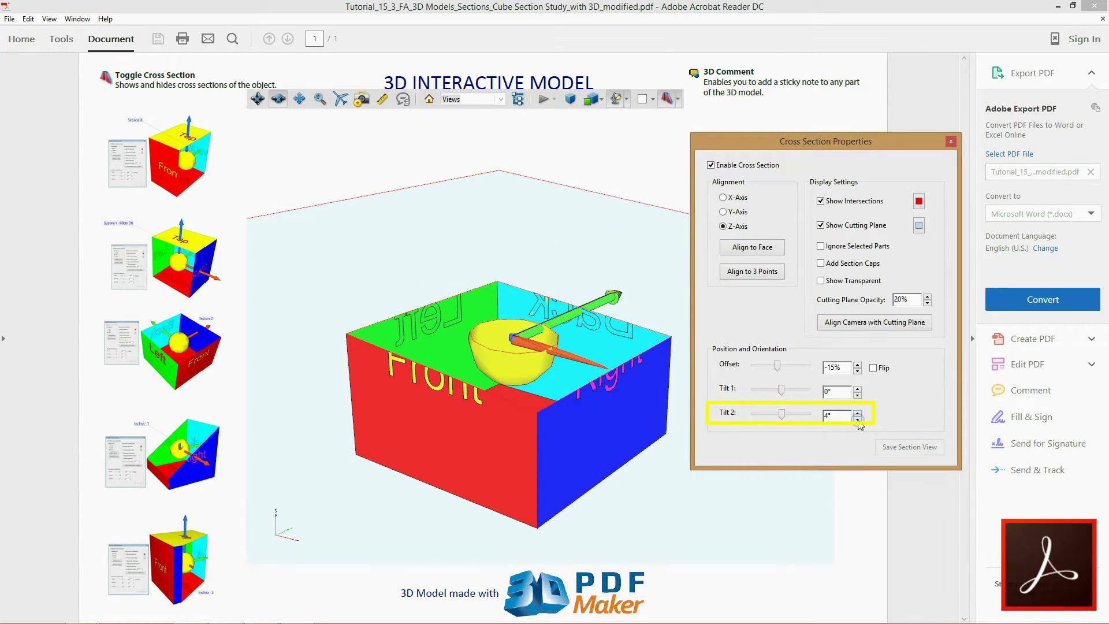
left_click(858, 419)
left_click(857, 419)
left_click(858, 419)
left_click(857, 419)
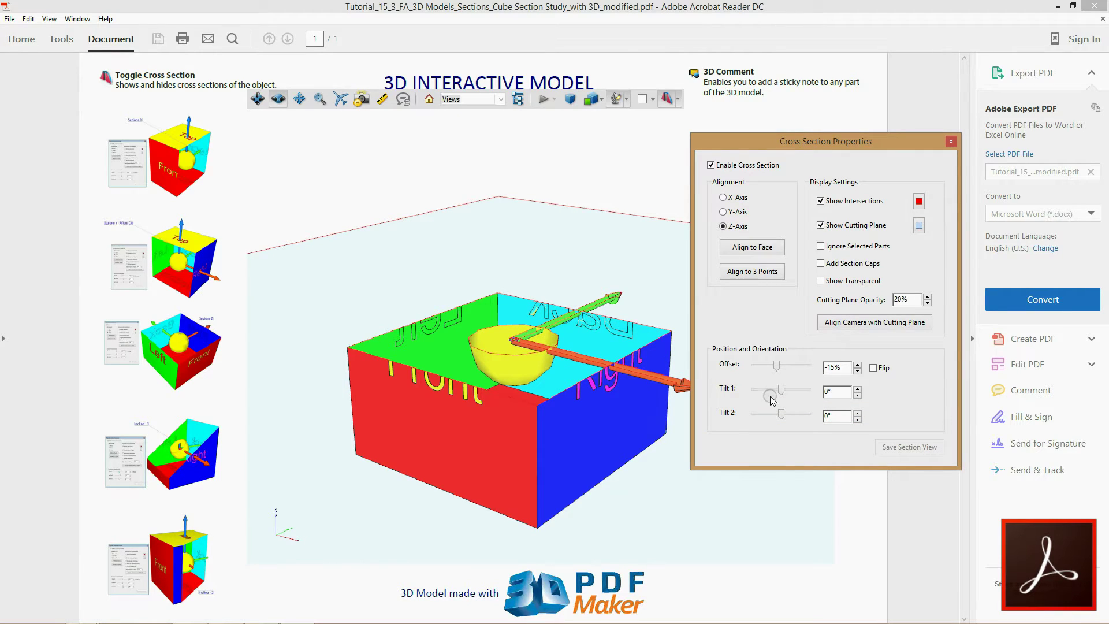
mouse_move(781, 390)
left_mouse_down()
mouse_move(786, 416)
mouse_move(777, 390)
left_mouse_up()
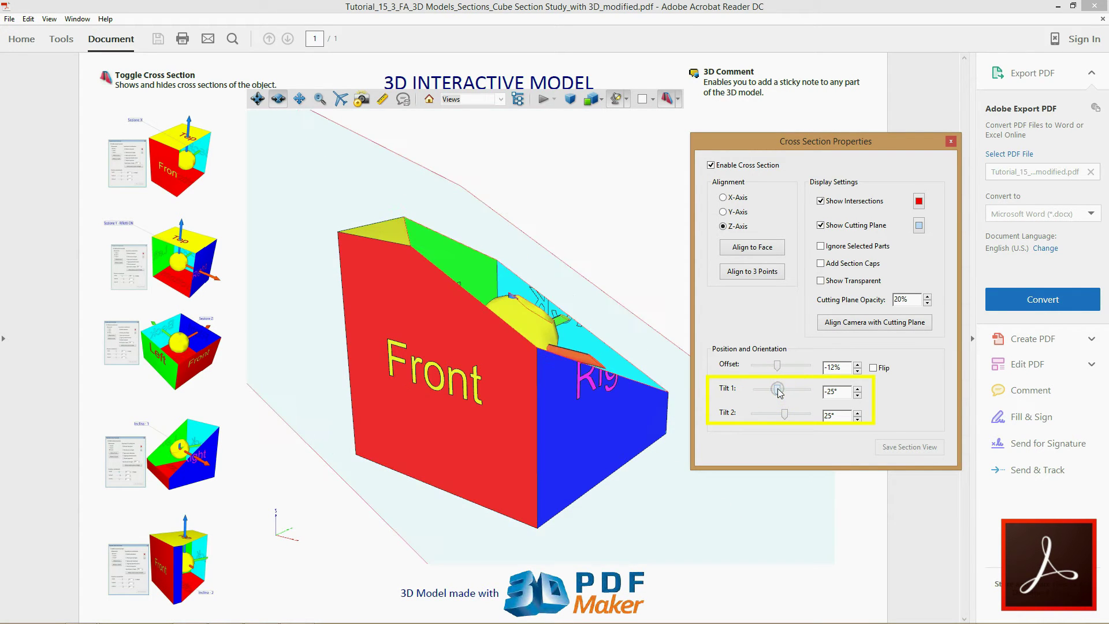
left_click_drag(537, 369, 438, 399)
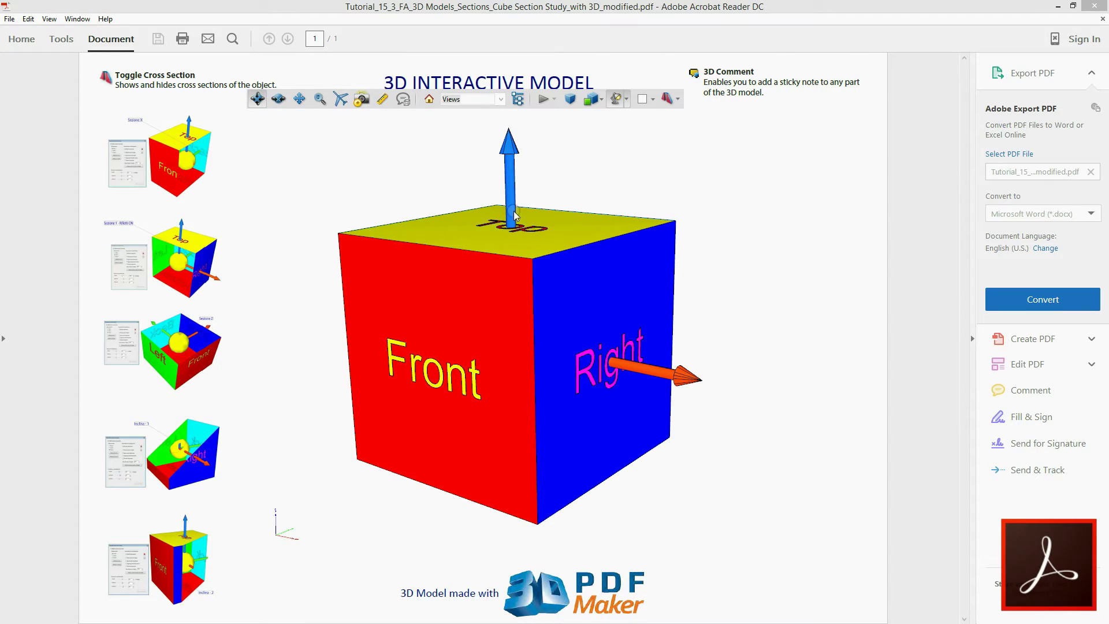
Reopen Cross Section Properties, move it right, and enable the cross section.
left_click(678, 99)
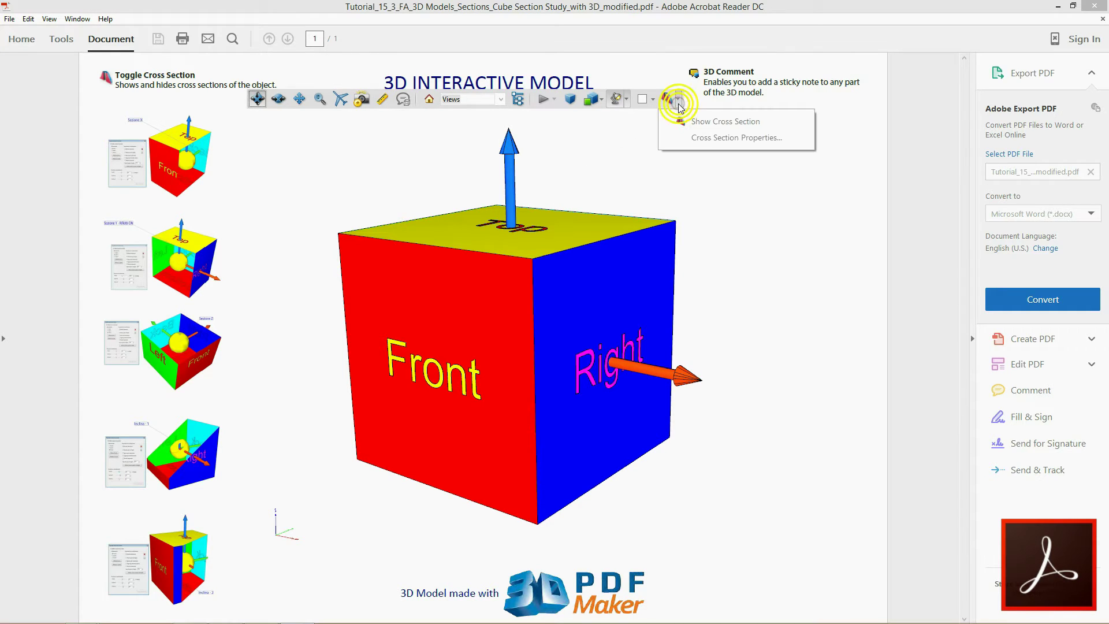
left_click(728, 137)
left_click_drag(681, 148, 942, 131)
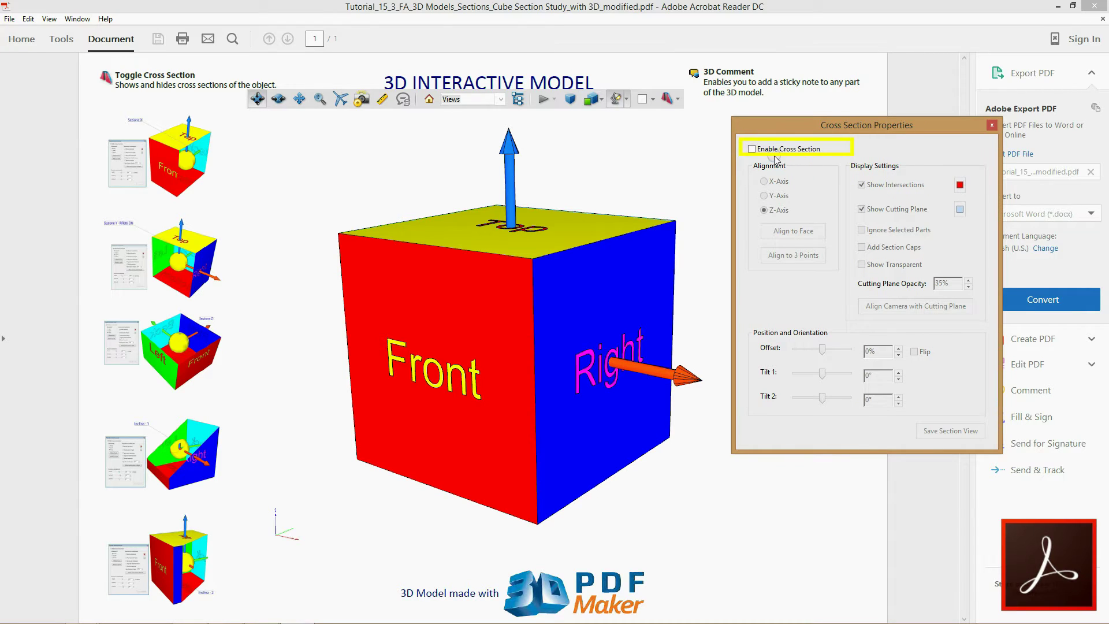
left_click(752, 149)
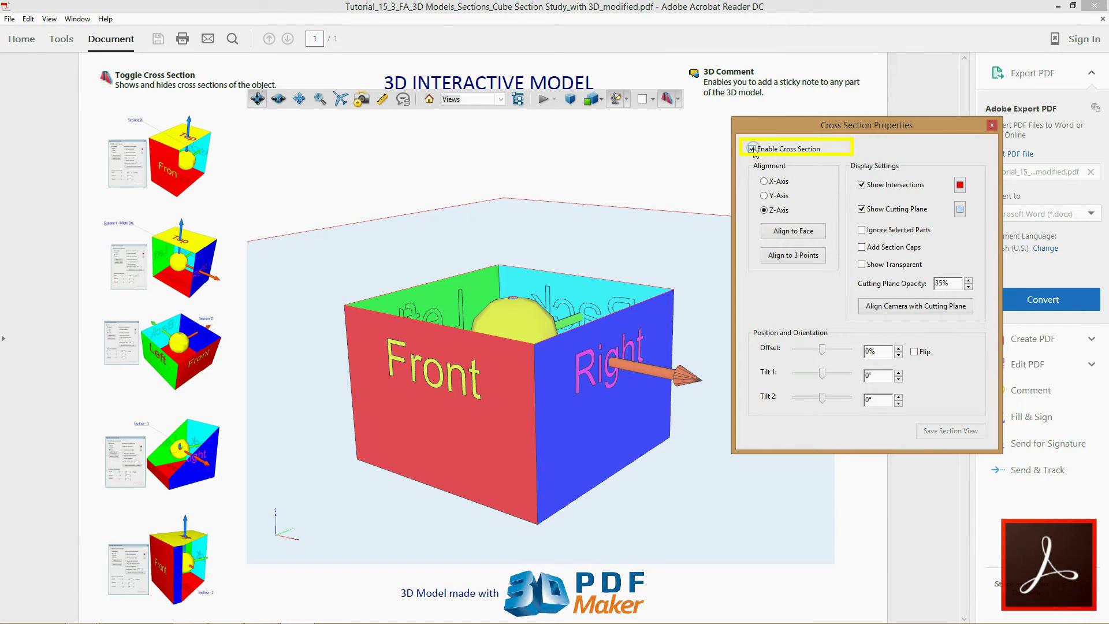
Align the cut to the cube's Front face, rotate to look into it, then return to Default View.
left_click(777, 233)
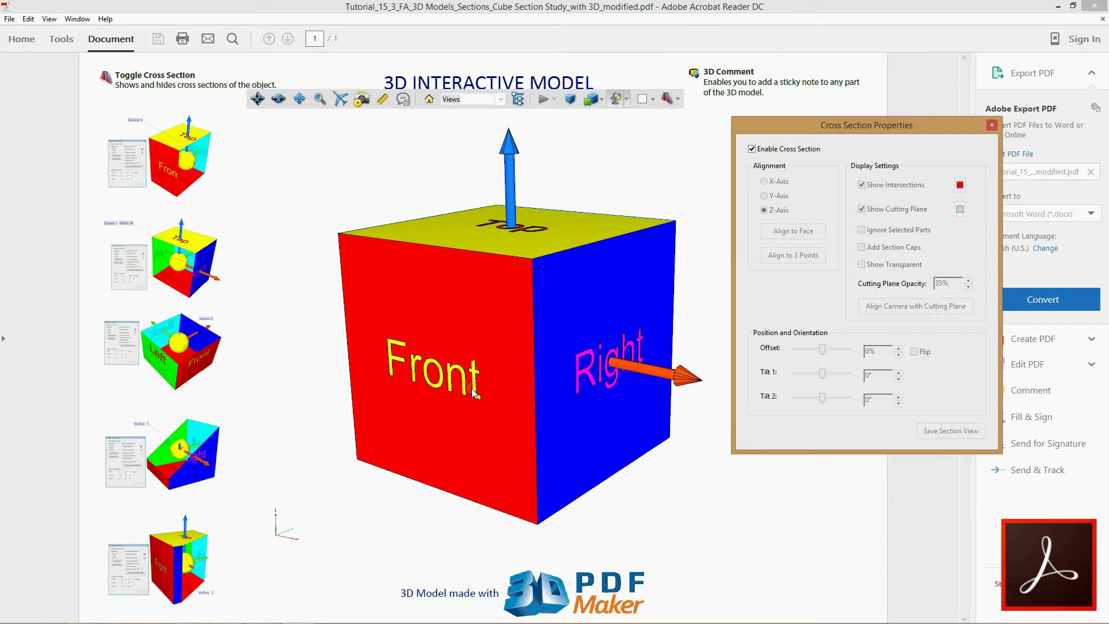
left_click(432, 354)
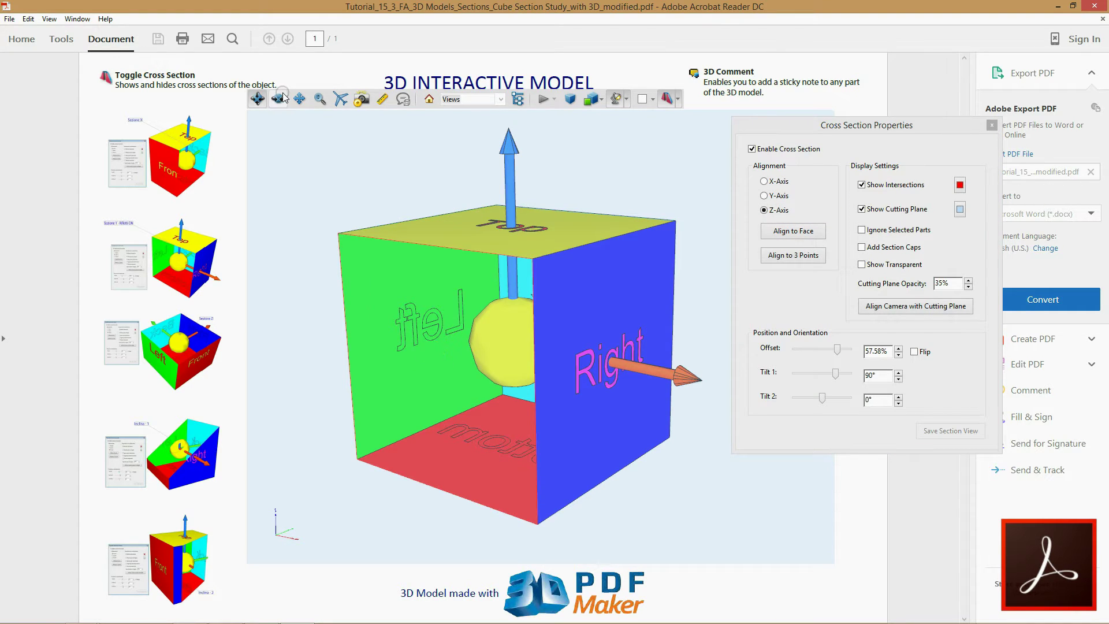
left_click_drag(302, 296, 370, 293)
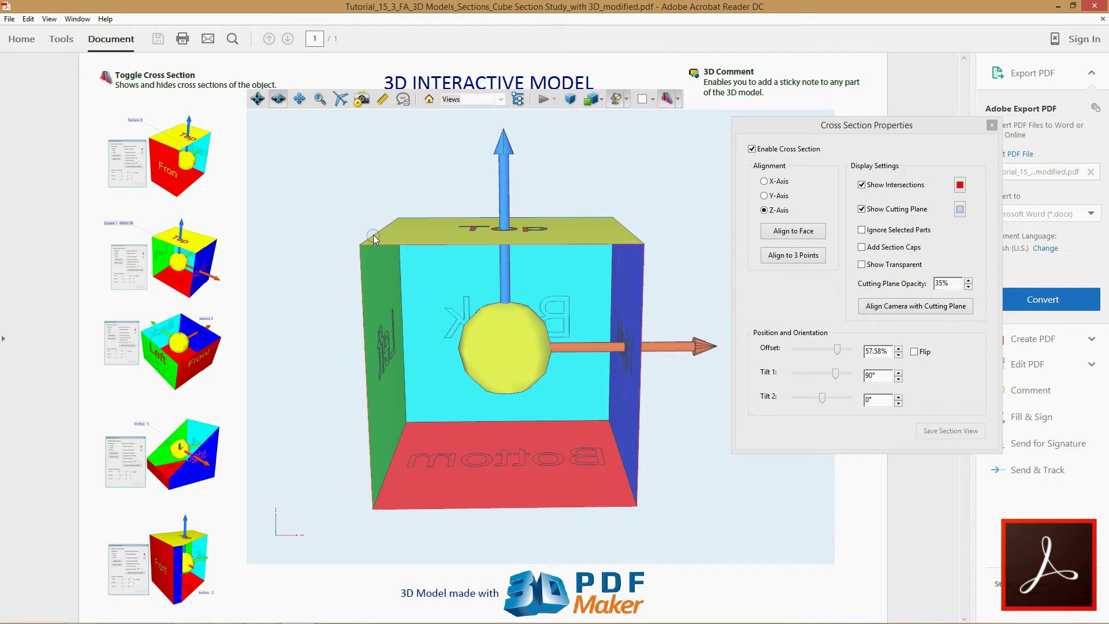
left_click(430, 100)
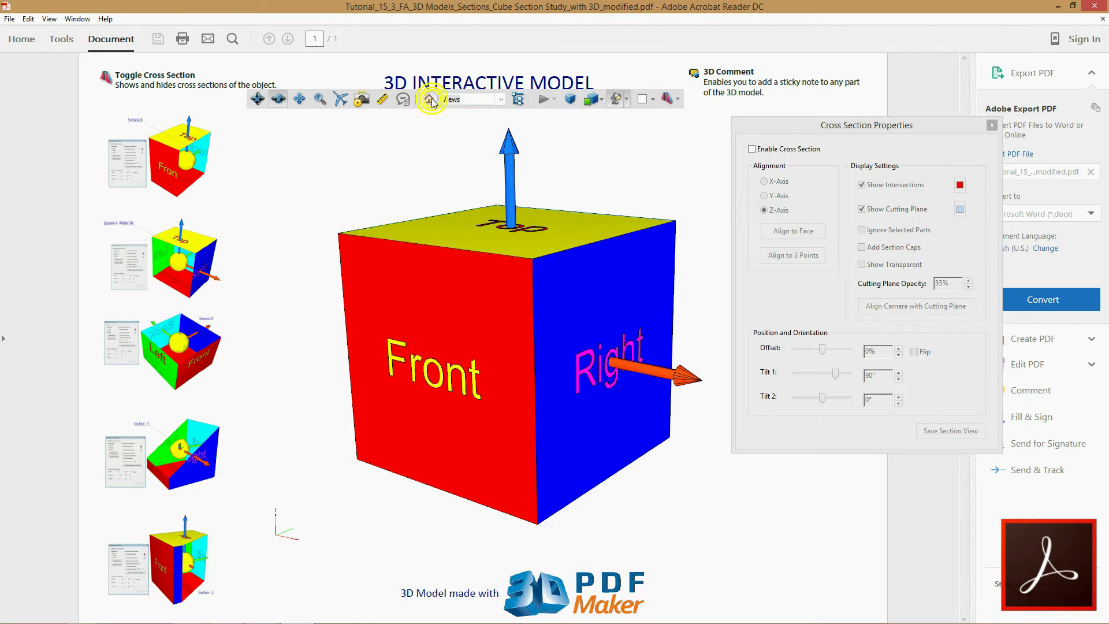
Close the cross-section settings and orbit the cube until its Right, Back and Top faces show.
left_click(430, 101)
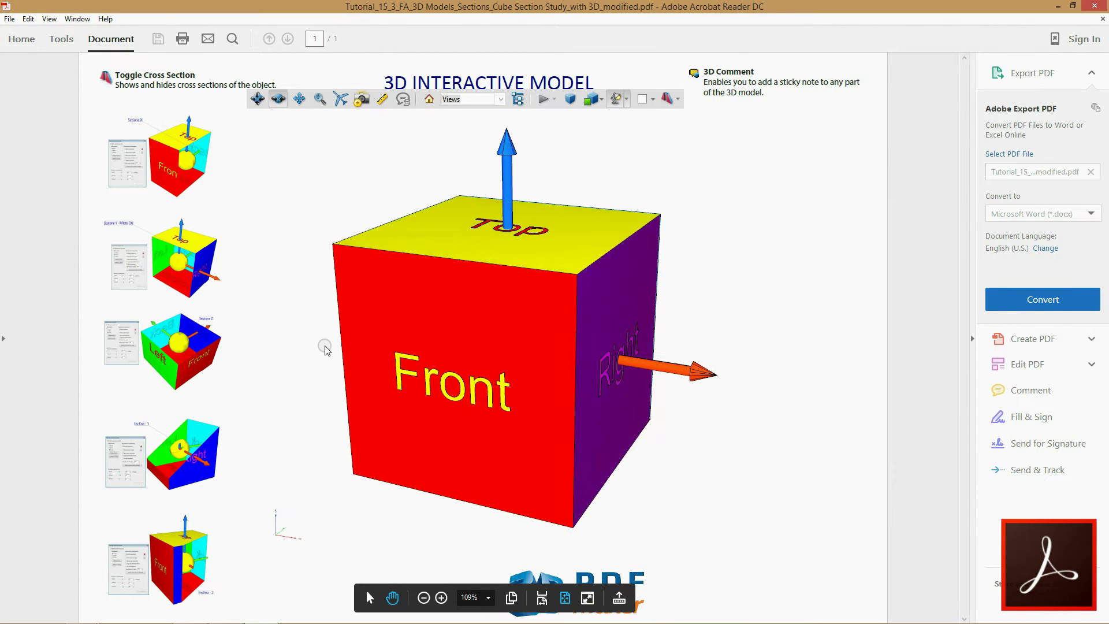
left_click_drag(344, 349, 458, 344)
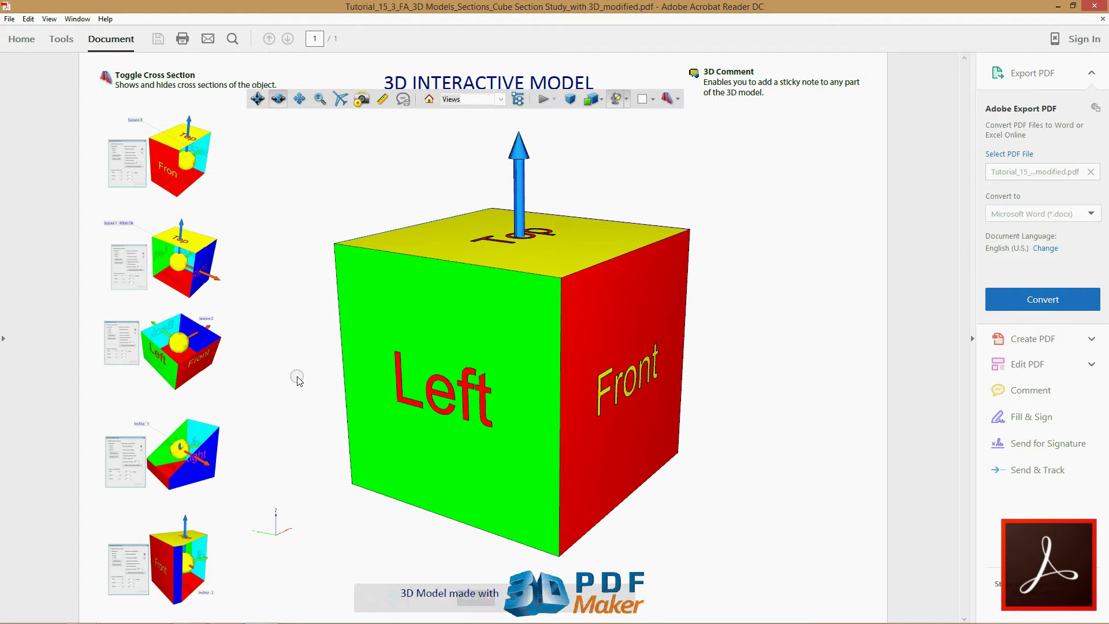
left_click_drag(299, 378, 580, 392)
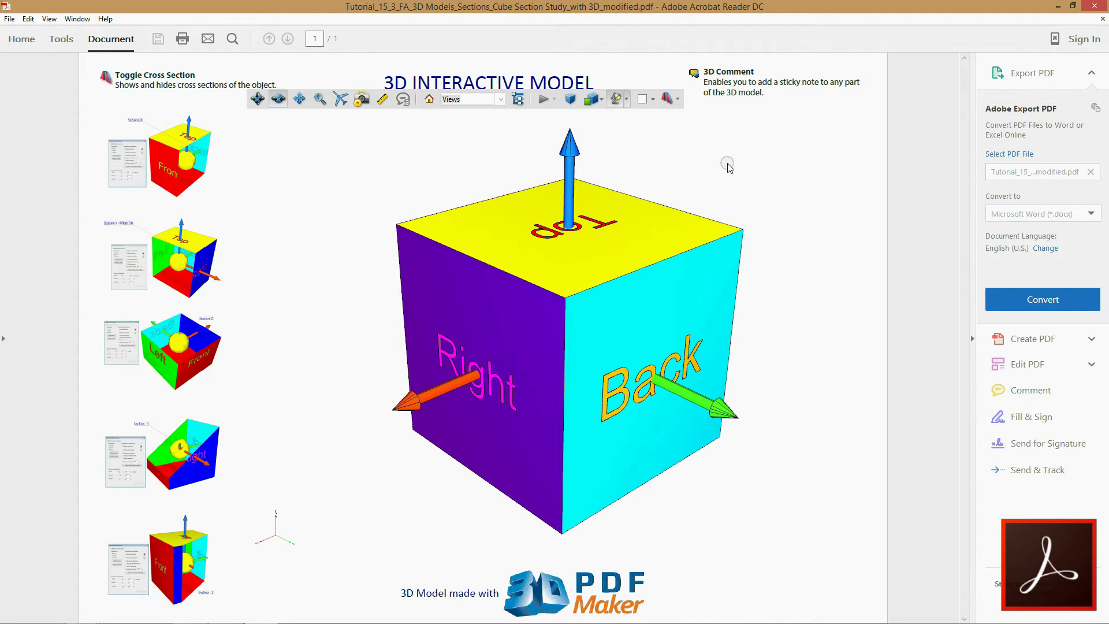
Enable the cube's cross section from Cross Section Properties and move the dialog aside.
left_click(678, 100)
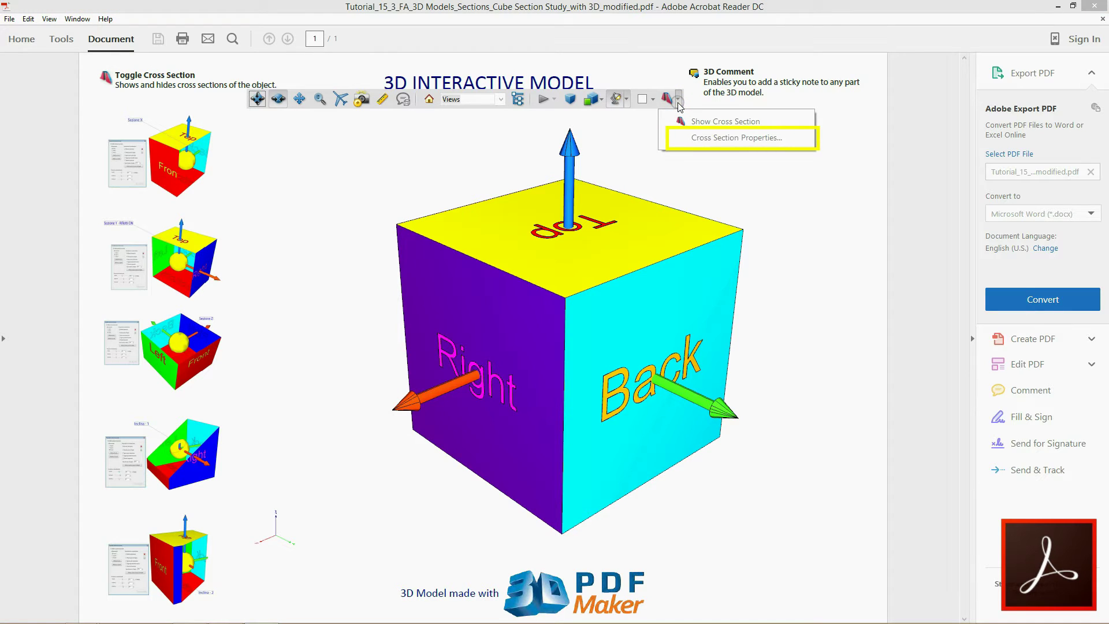
left_click(676, 137)
left_click(491, 176)
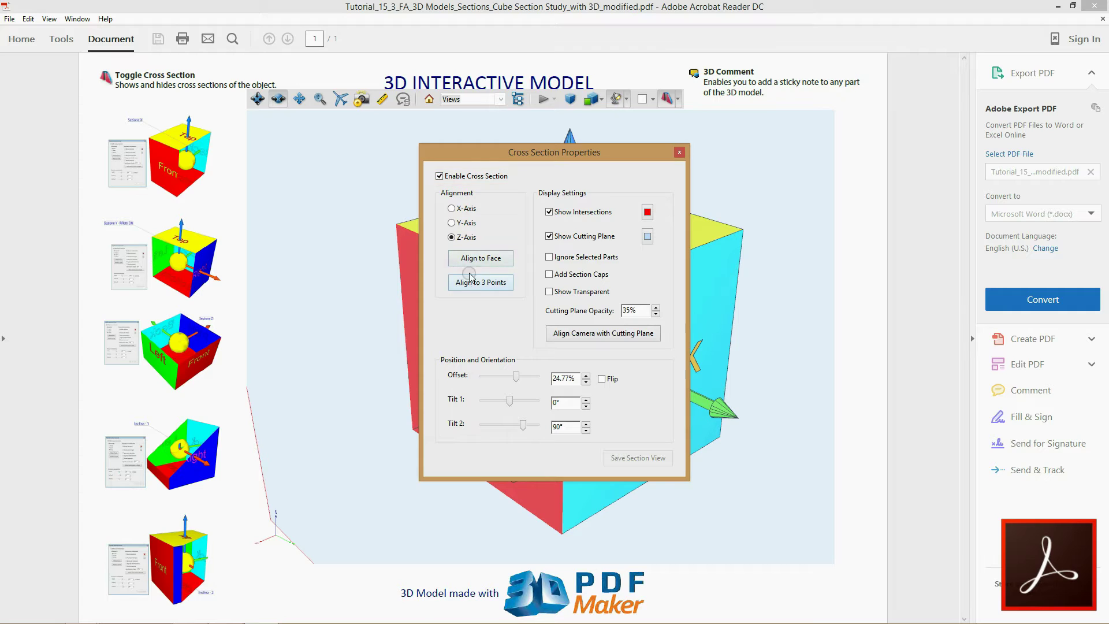
left_click_drag(475, 154, 860, 160)
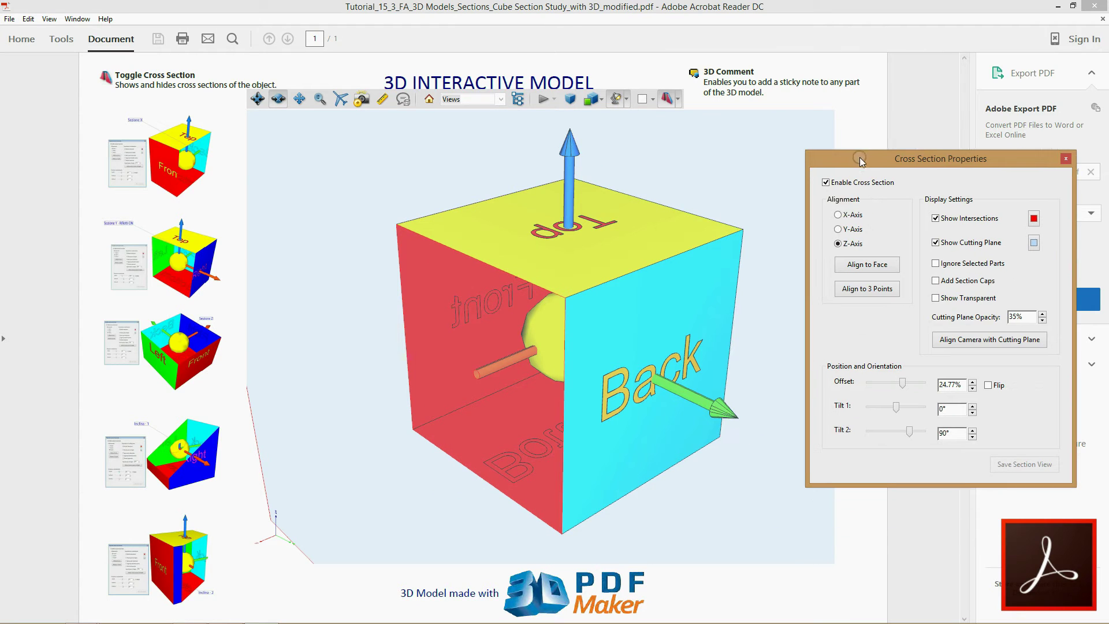
Align the cut through the blue, green and orange arrow tips and face the camera to the plane.
left_click(867, 288)
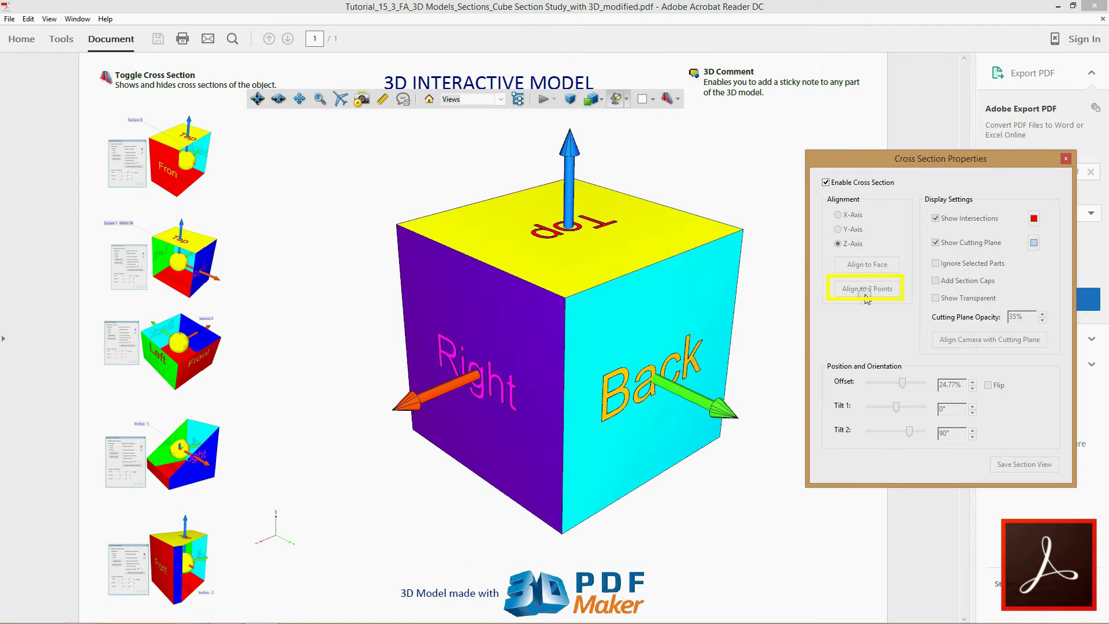
left_click(569, 131)
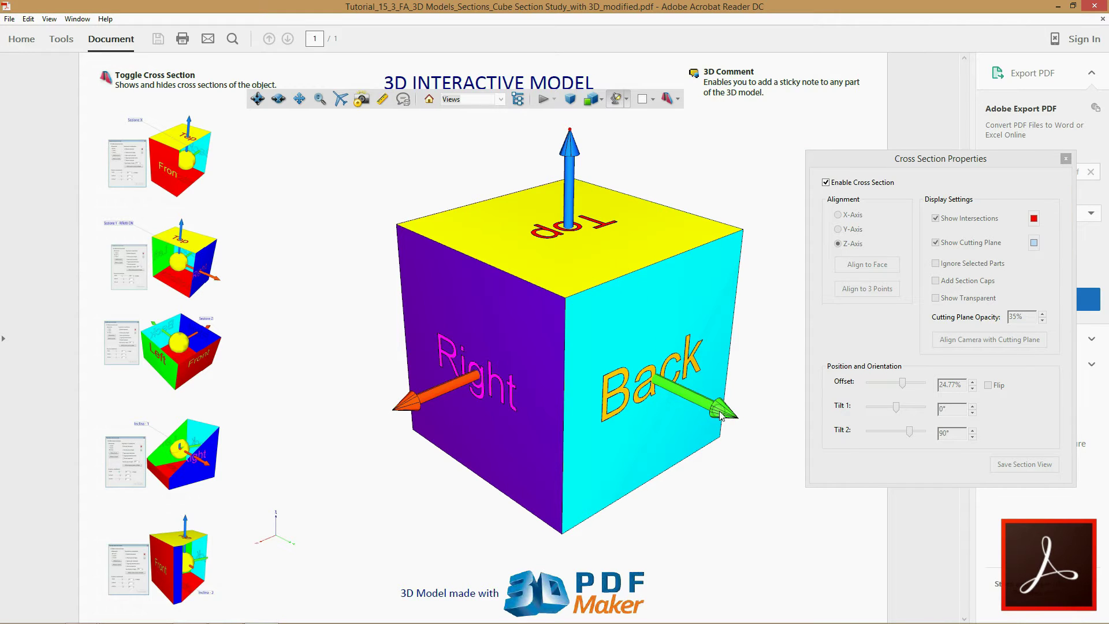
left_click(736, 417)
left_click(394, 410)
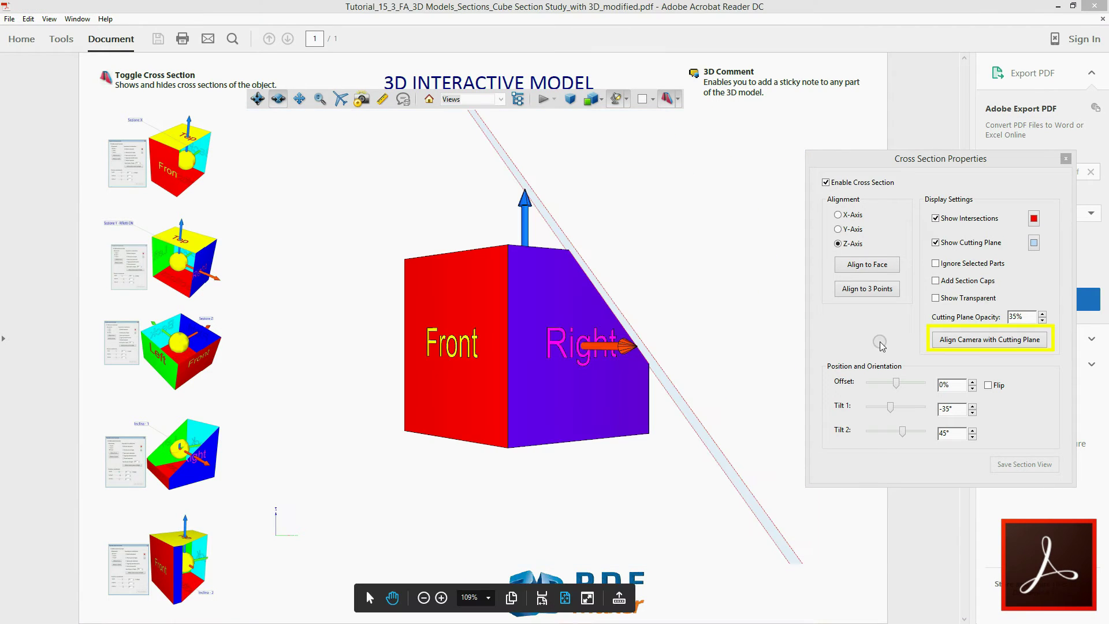
left_click(947, 341)
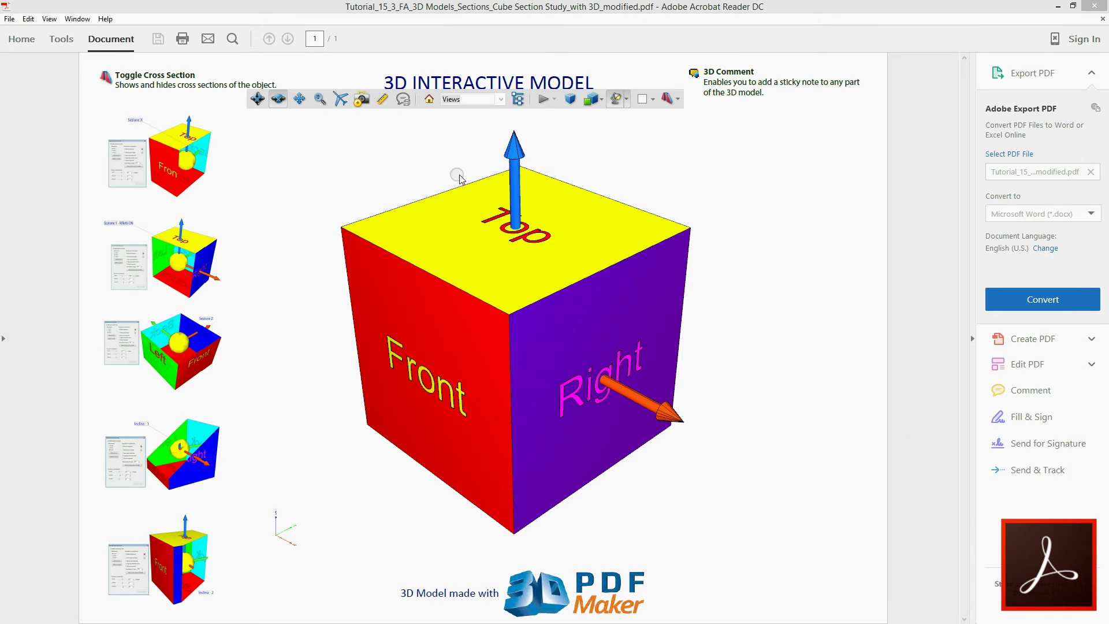
Enable the cube's cross section and tilt the view to look down on the cut.
left_click(677, 98)
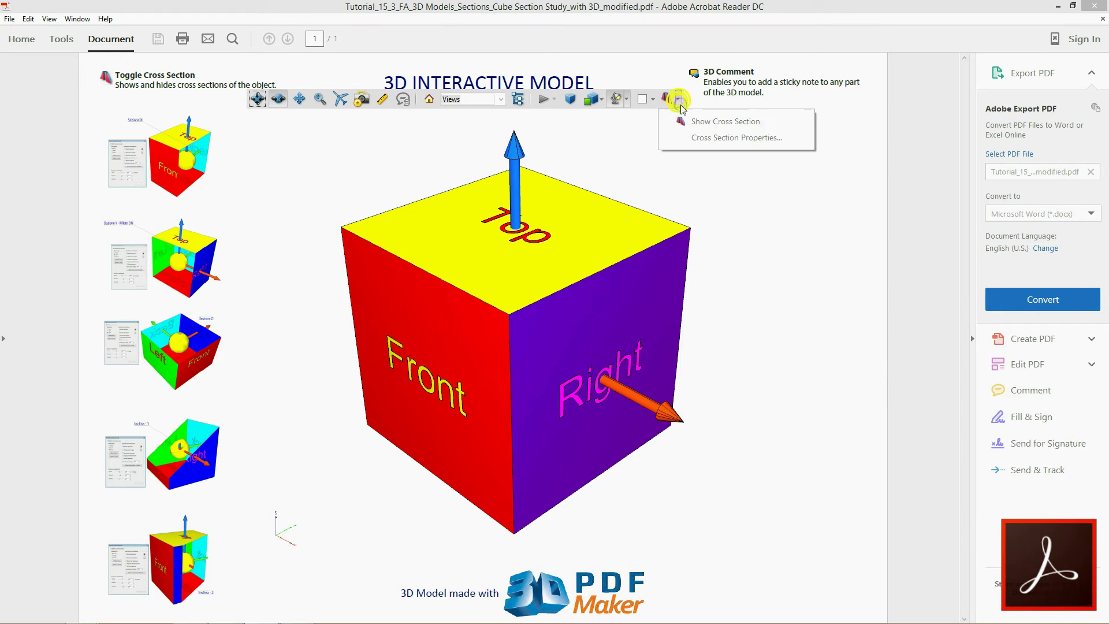
left_click(711, 136)
left_click_drag(646, 151, 959, 130)
left_click(742, 148)
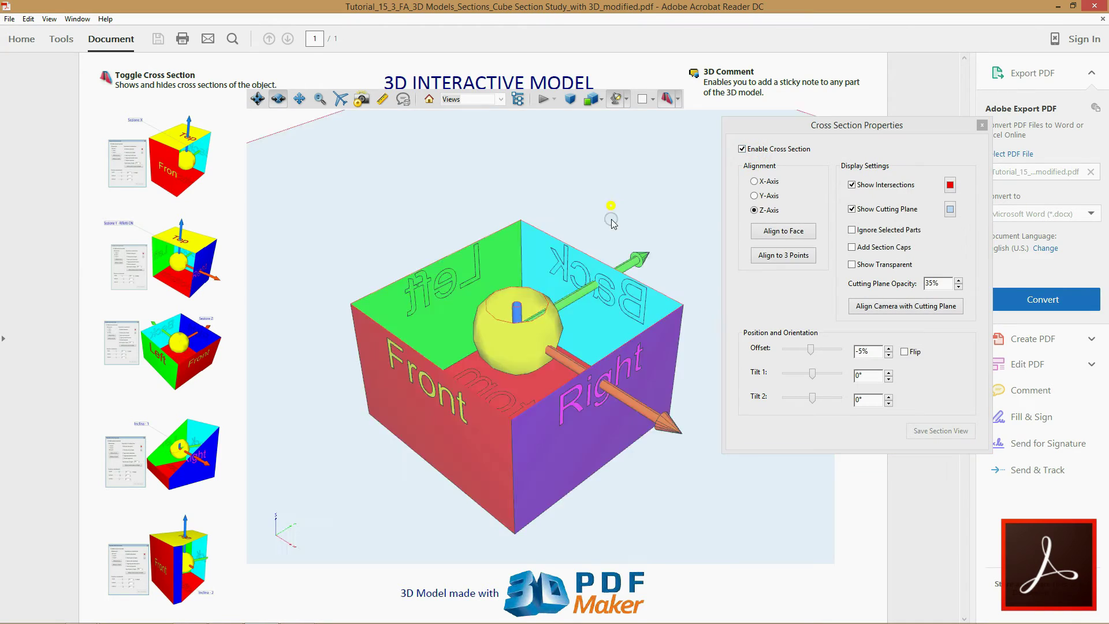
left_click_drag(578, 220, 601, 306)
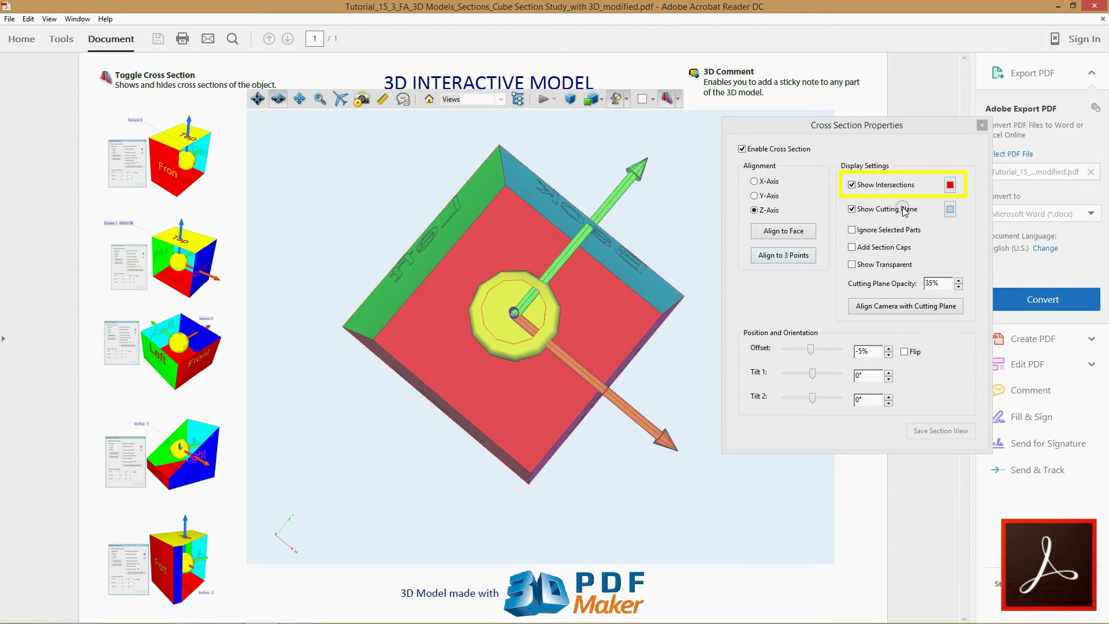
Show the intersection outlines in blue and add section caps to the cut.
left_click(852, 185)
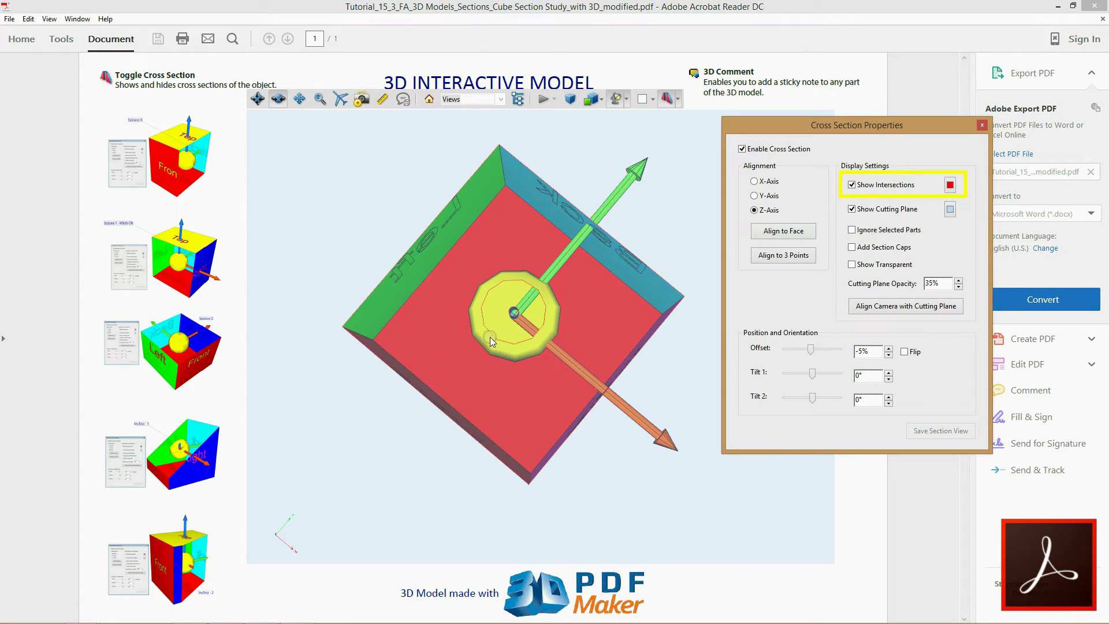
left_click(949, 186)
left_click(1002, 213)
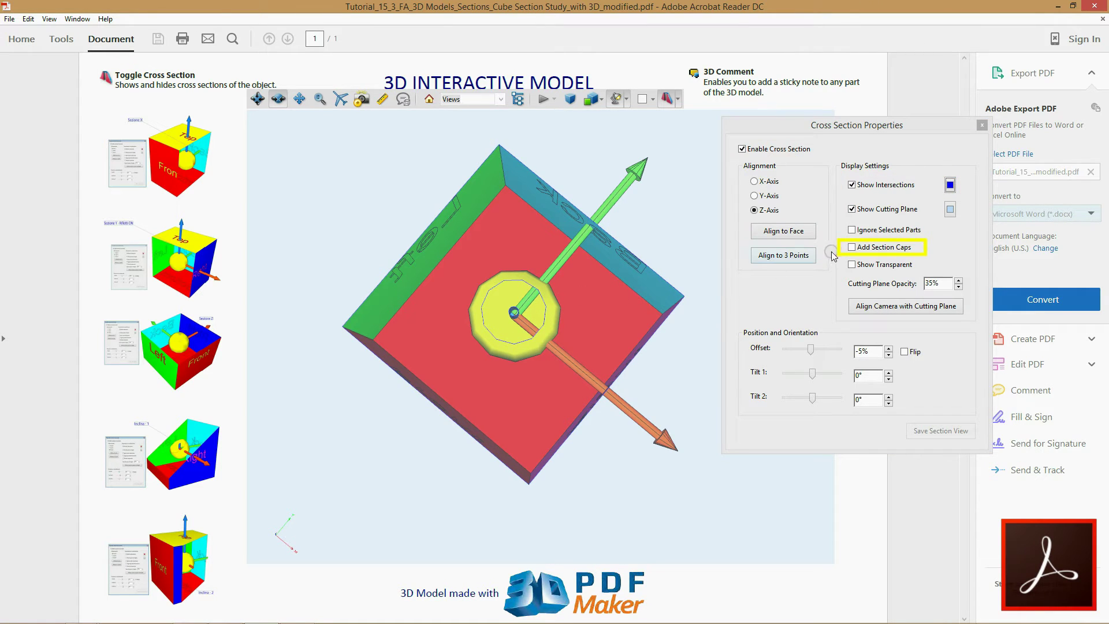
left_click(851, 247)
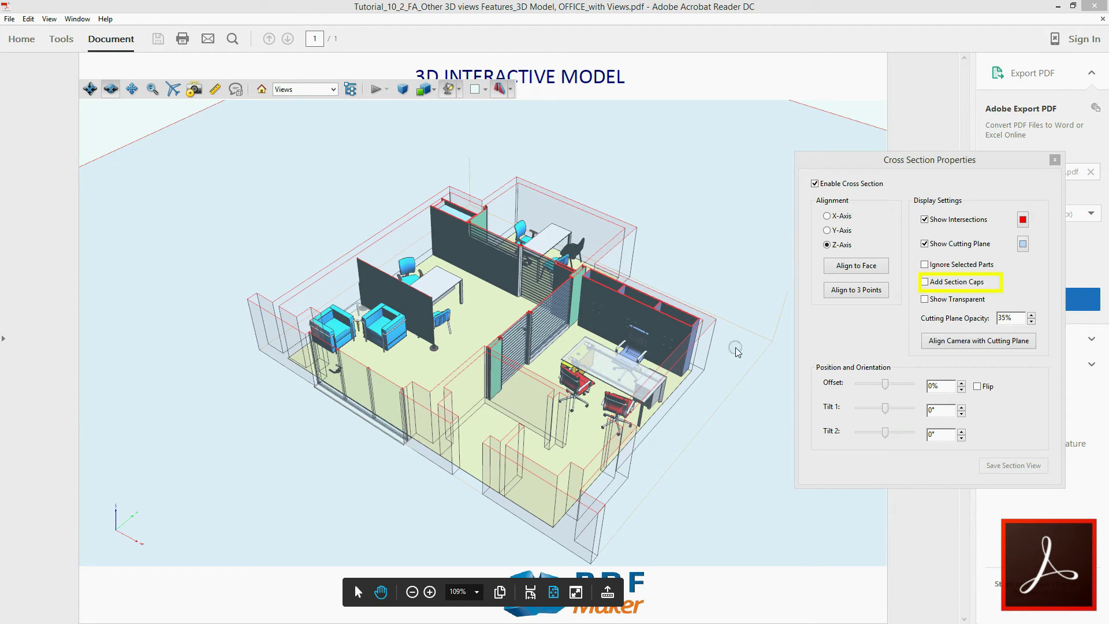
Tick Add Section Caps for the office model's cut walls.
left_click(925, 282)
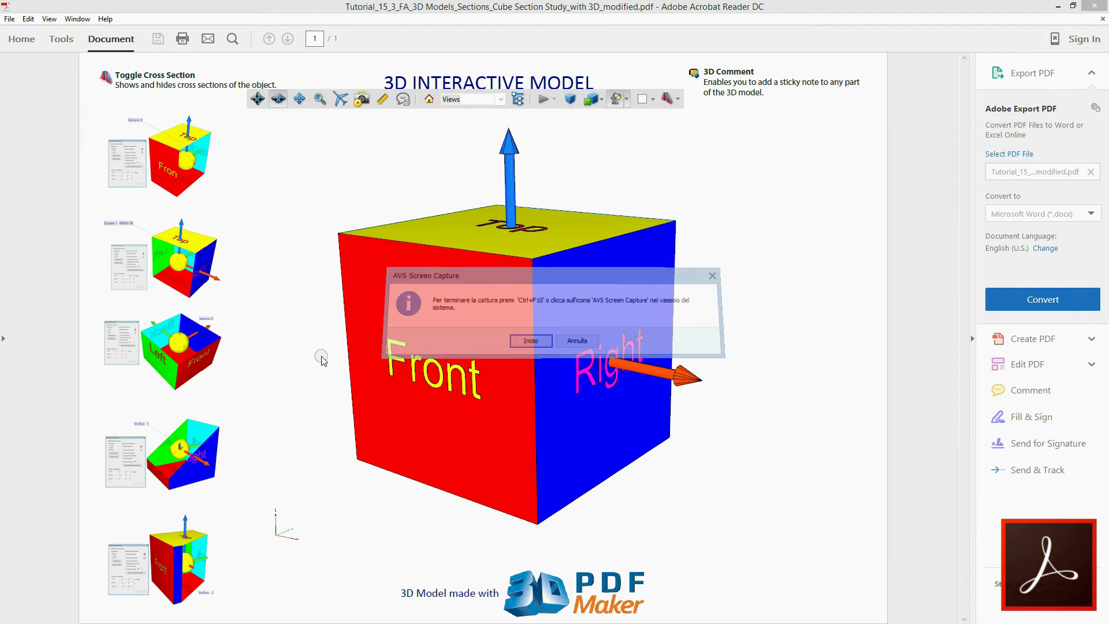
Enable the cube's cross section and tilt the view to see more of the top.
left_click(677, 99)
left_click(685, 138)
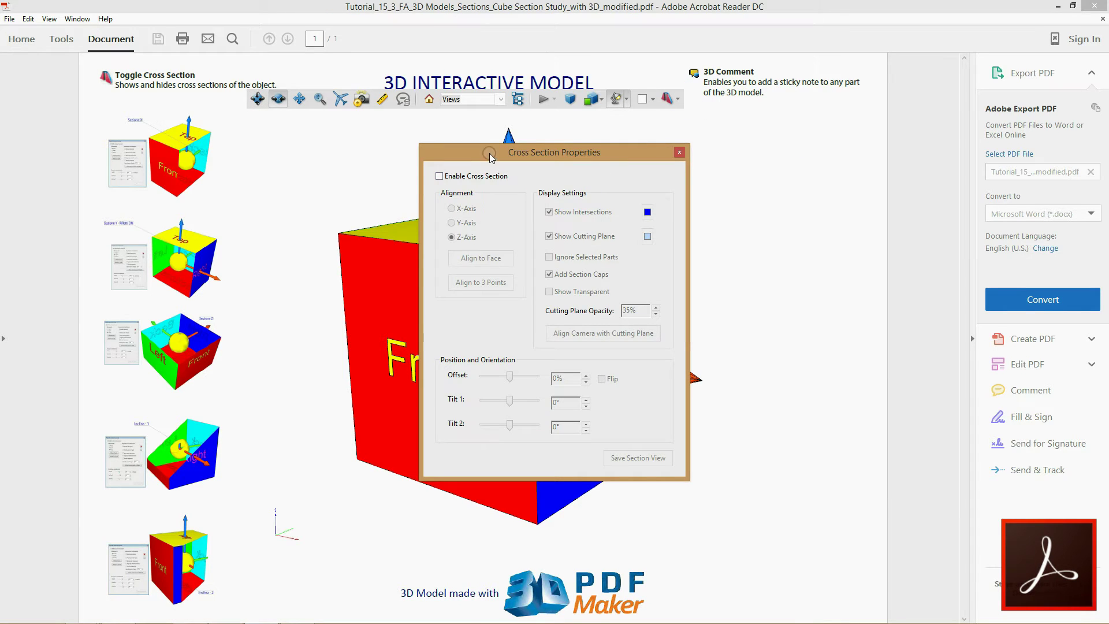
left_click_drag(491, 158, 792, 160)
left_click(740, 178)
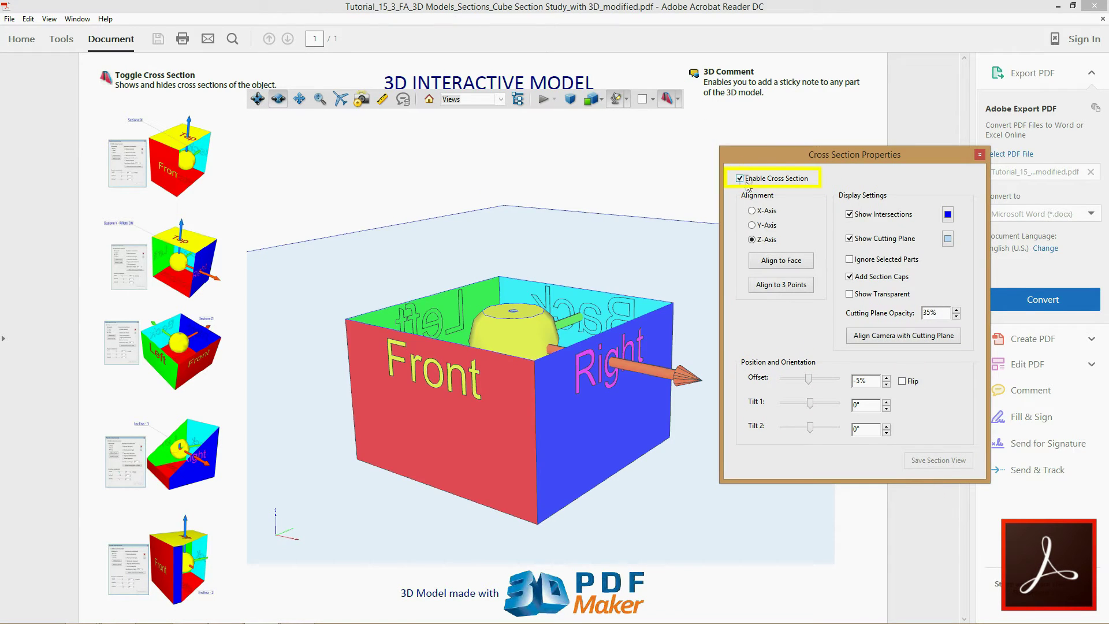
left_click_drag(450, 225, 439, 271)
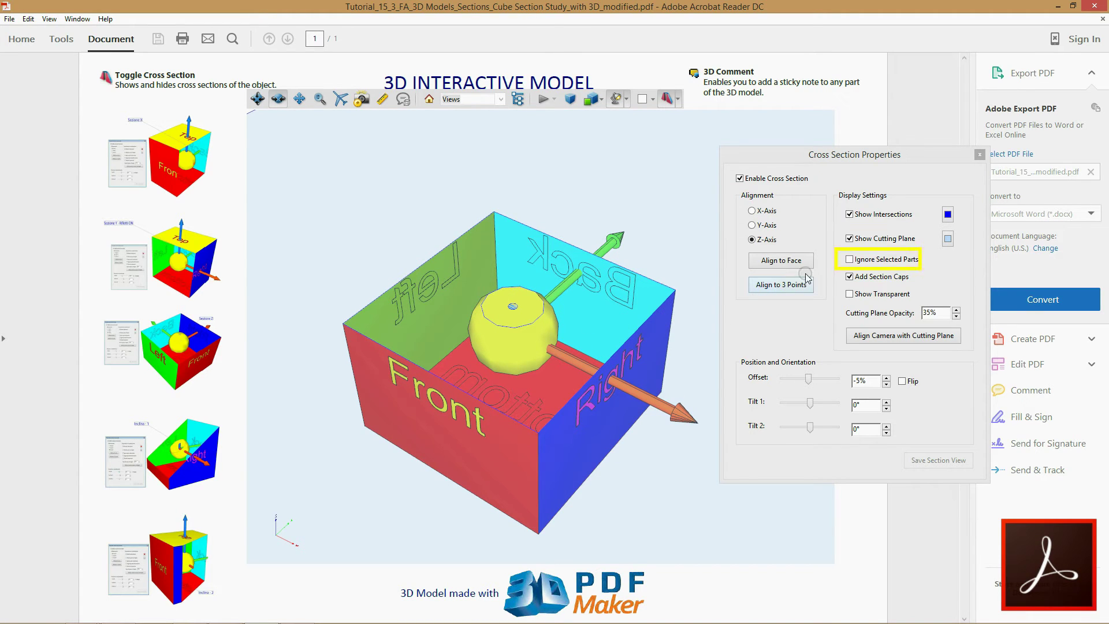
Turn on Ignore Selected Parts so the green wall stays uncut, then inspect the result.
left_click(849, 260)
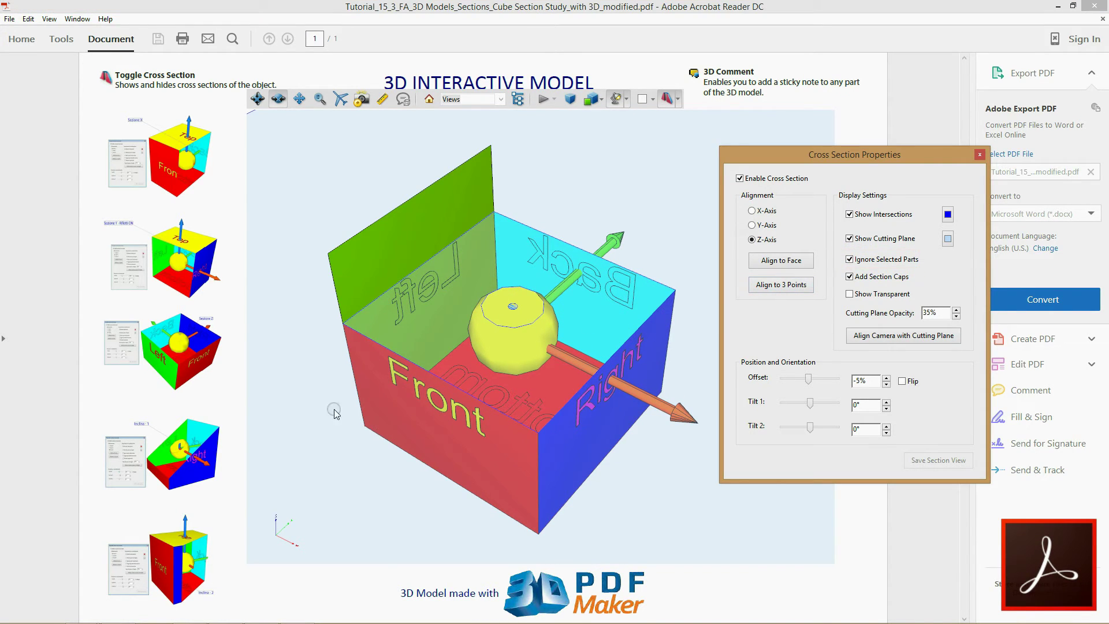
left_click_drag(334, 412, 304, 370)
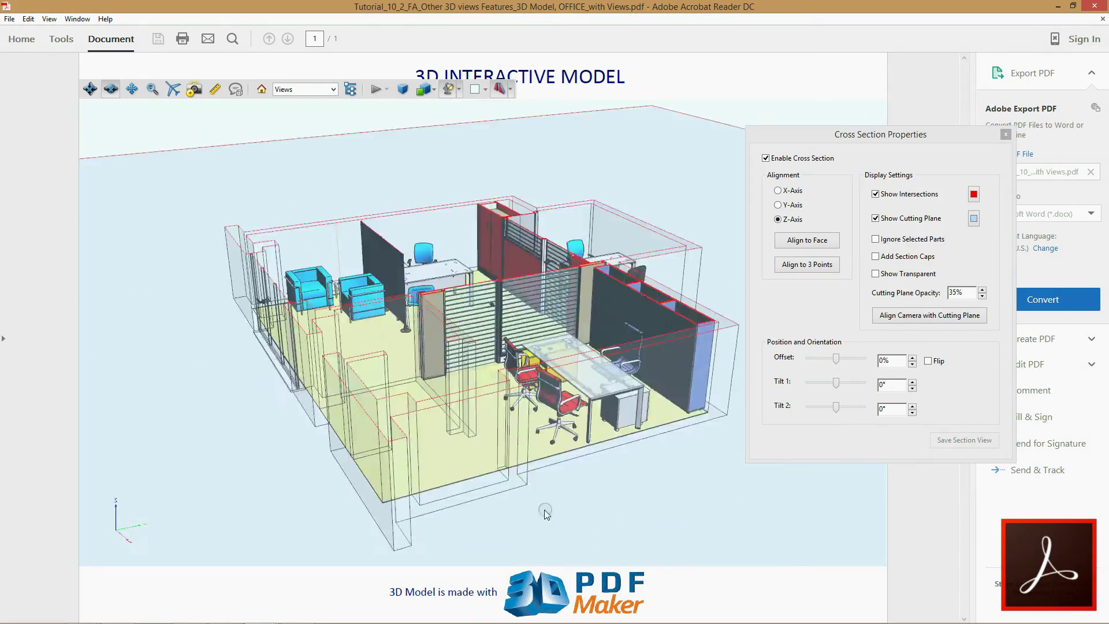
left_click_drag(545, 512, 367, 497)
Keep the office model's selected cabinet and partition uncut, add section caps, and rotate to inspect.
left_click(875, 238)
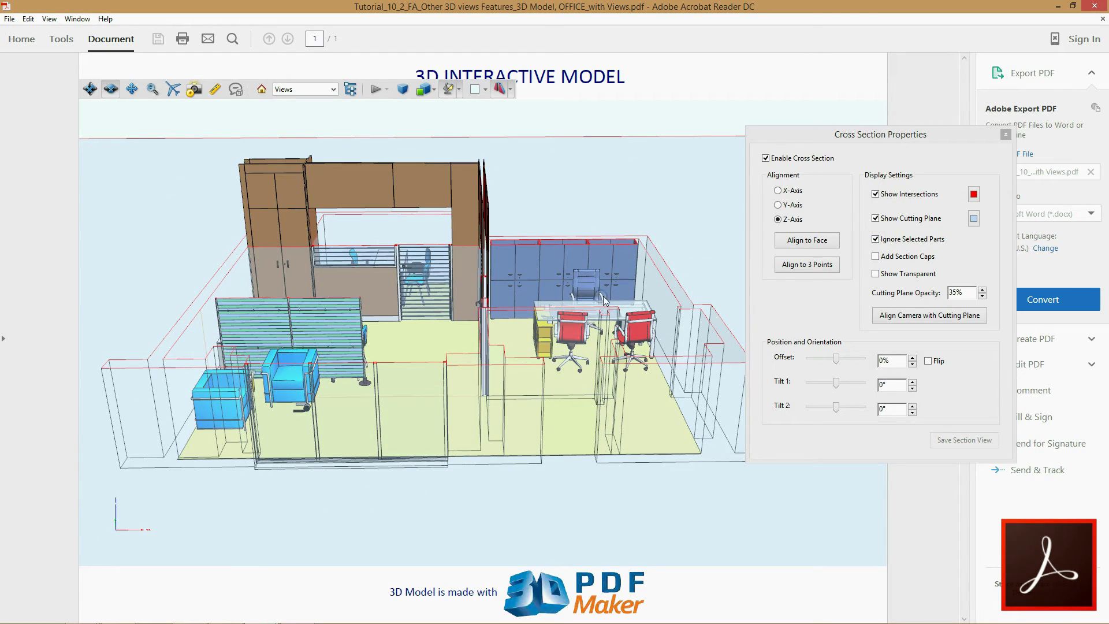
left_click(875, 256)
left_click_drag(453, 239, 517, 261)
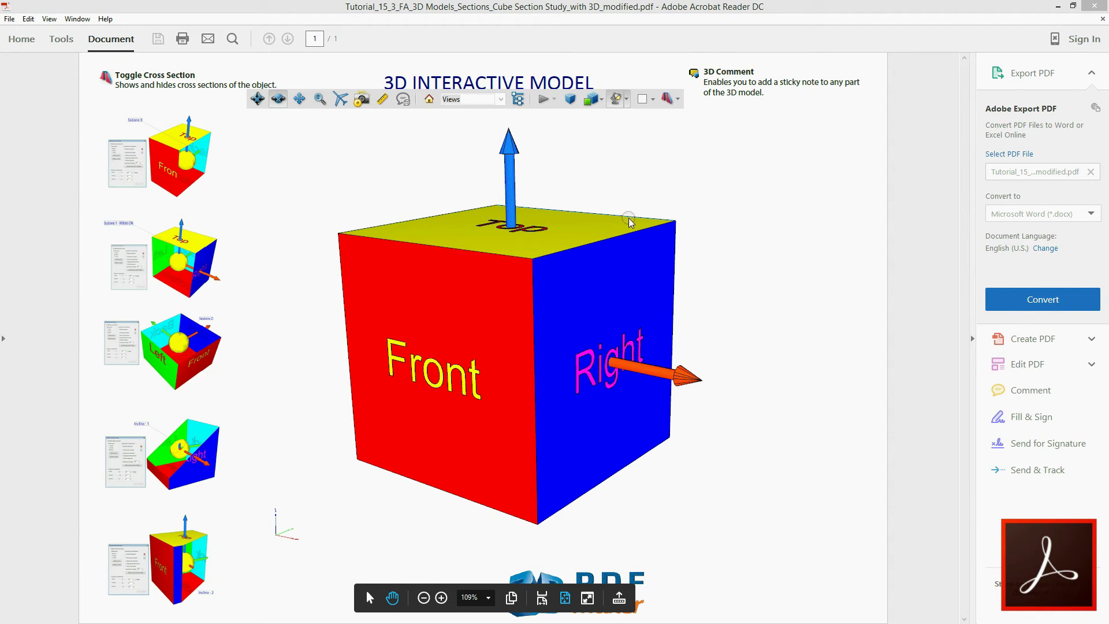
Enable the cube's cross section and turn the cube around about 180 degrees.
left_click(678, 99)
left_click(677, 136)
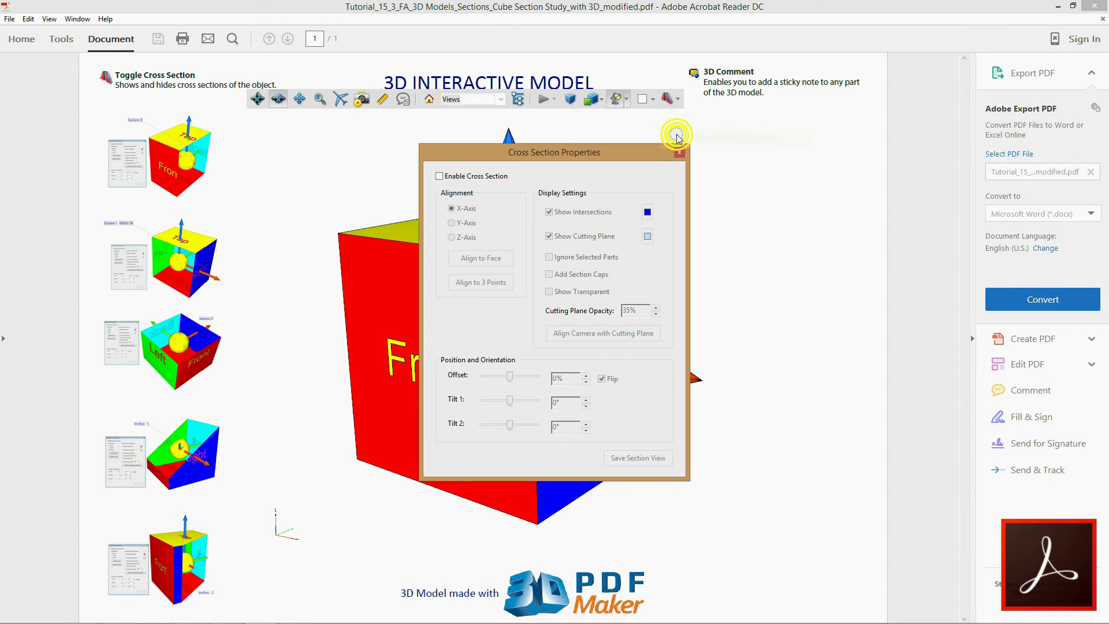
left_click_drag(582, 151, 896, 138)
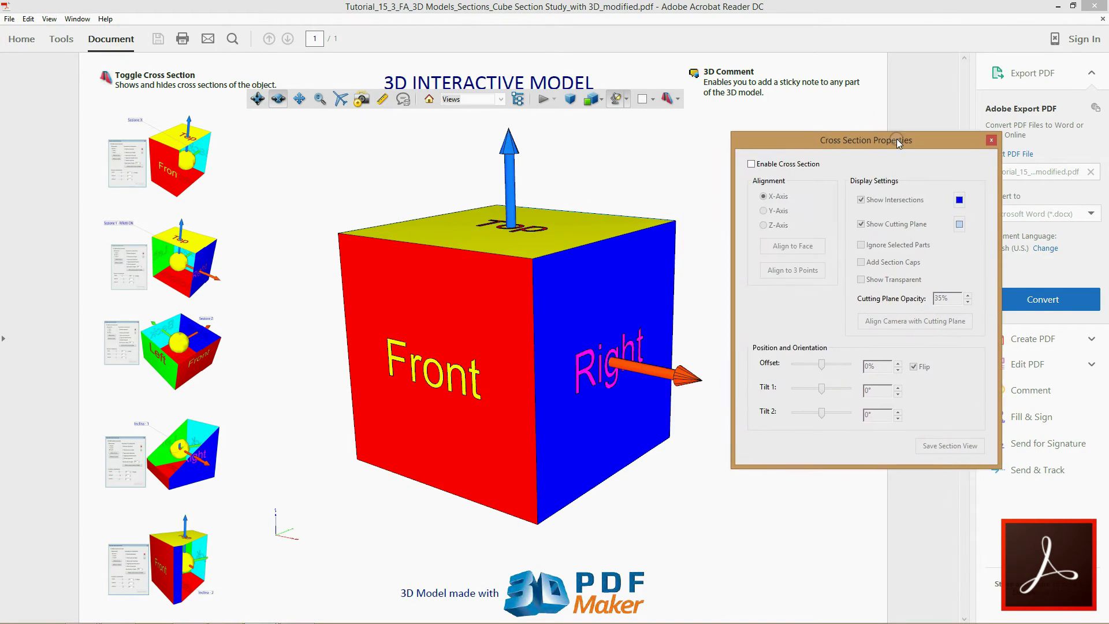
left_click(754, 163)
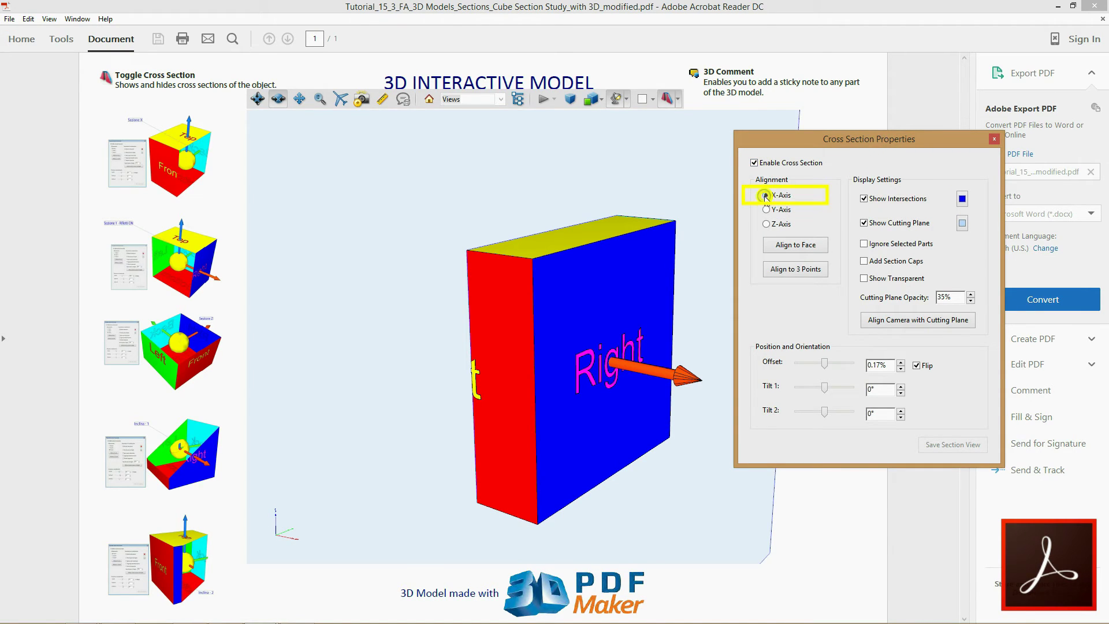
left_click_drag(394, 301, 768, 302)
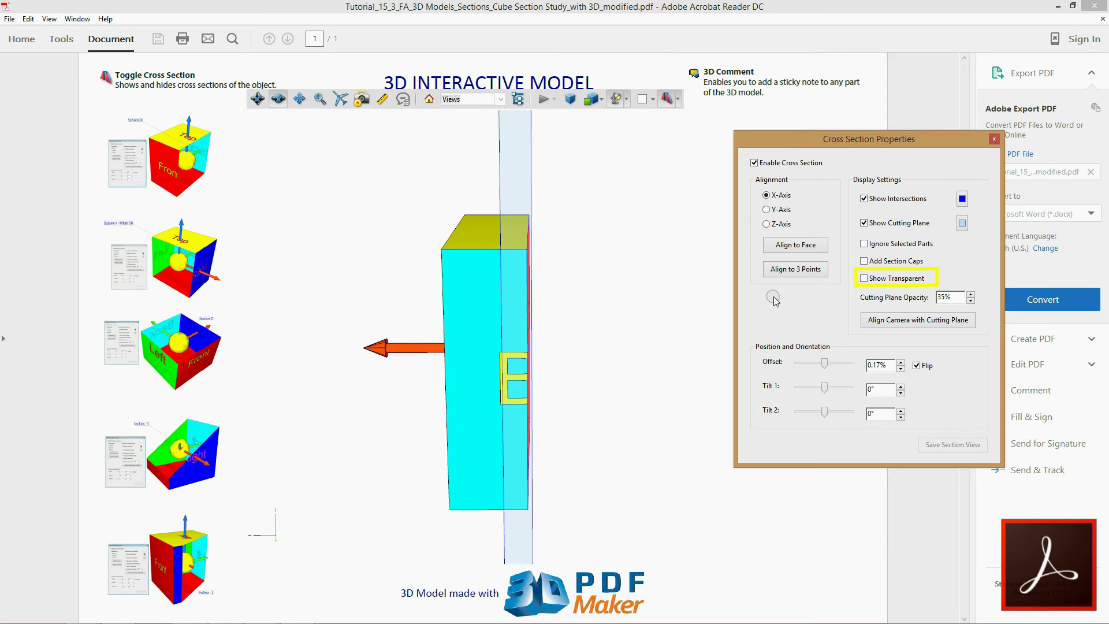
Show the sectioned cube transparent and orbit it so the Front face is forward.
left_click(864, 279)
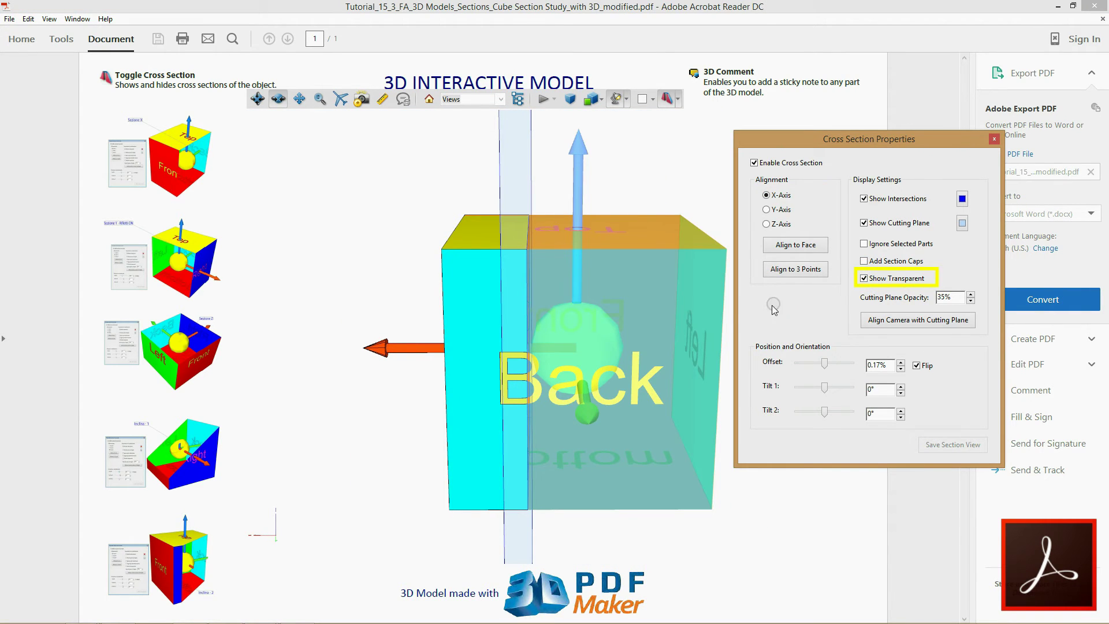
left_click(711, 313)
left_click_drag(652, 321, 445, 303)
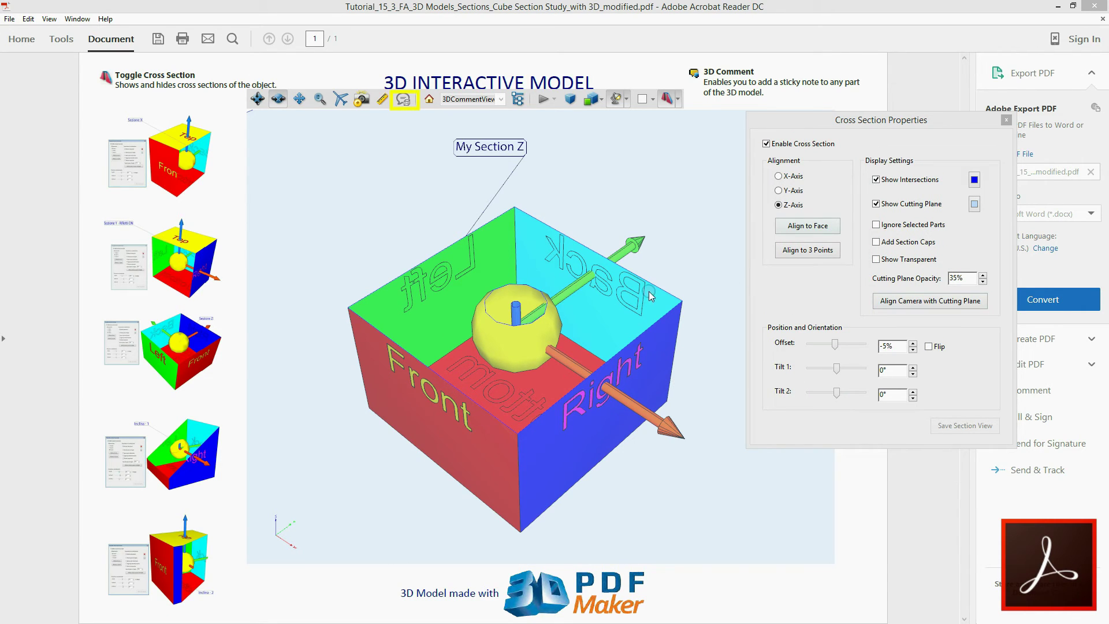
Delete the My Section Z comment label from the cube and close the document.
left_click(400, 100)
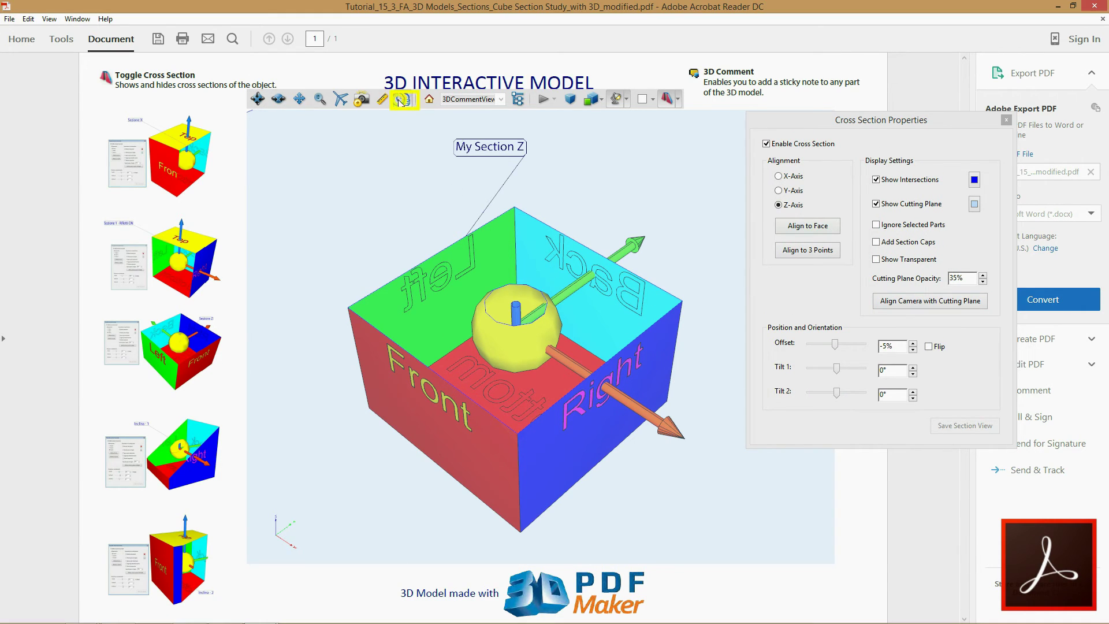
left_click(445, 148)
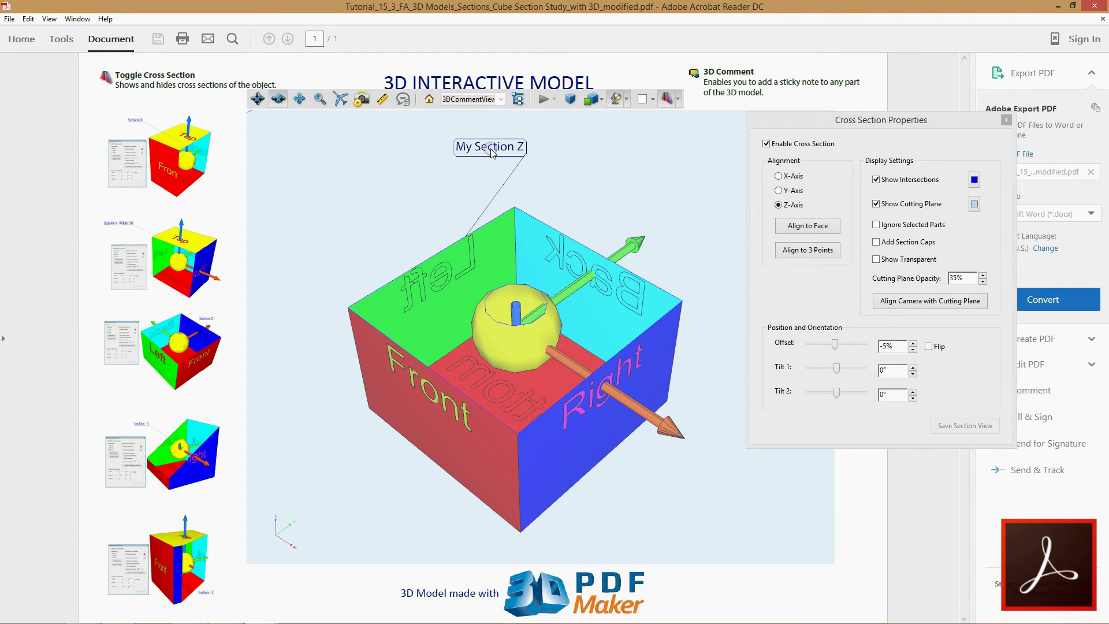
right_click(491, 151)
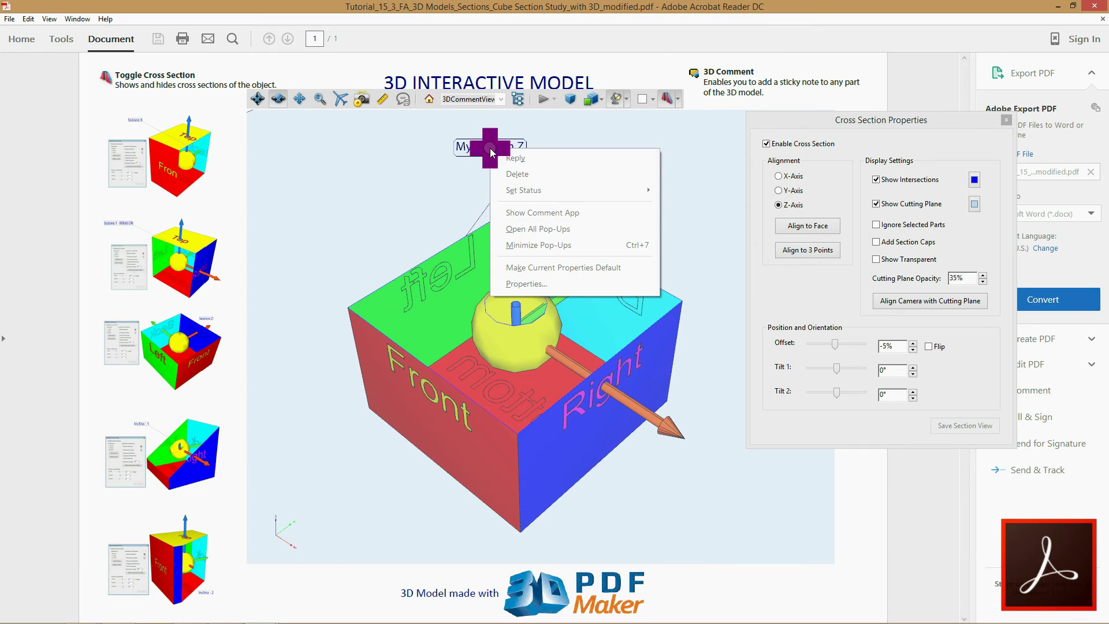
left_click(521, 174)
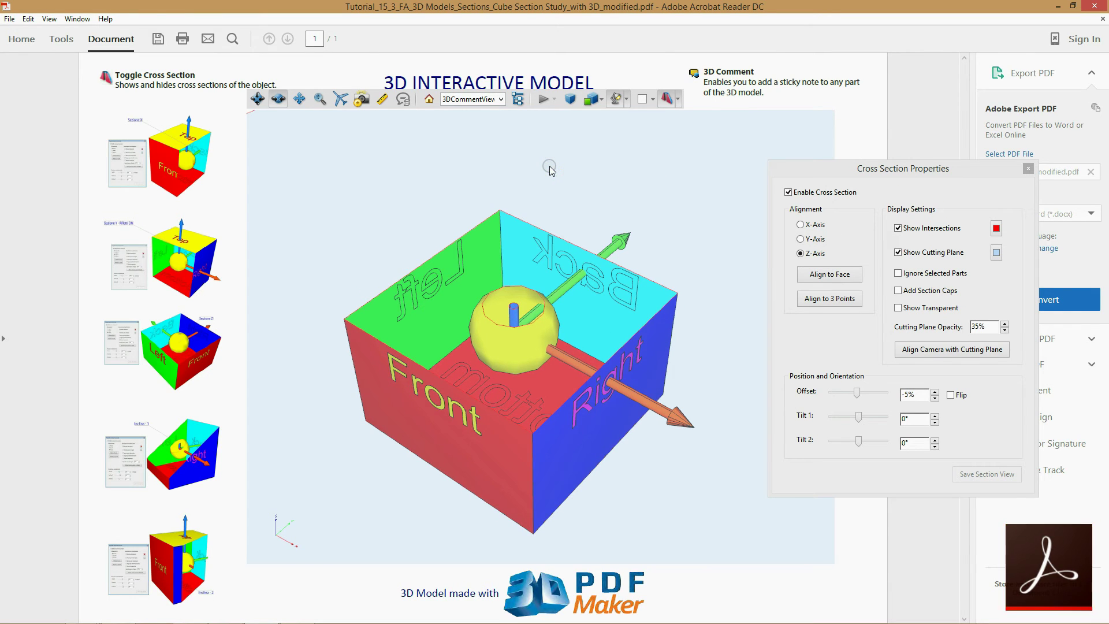
left_click(1092, 10)
Exit Acrobat, reopen the last saved cube PDF and open its 3D element's settings.
left_click(558, 342)
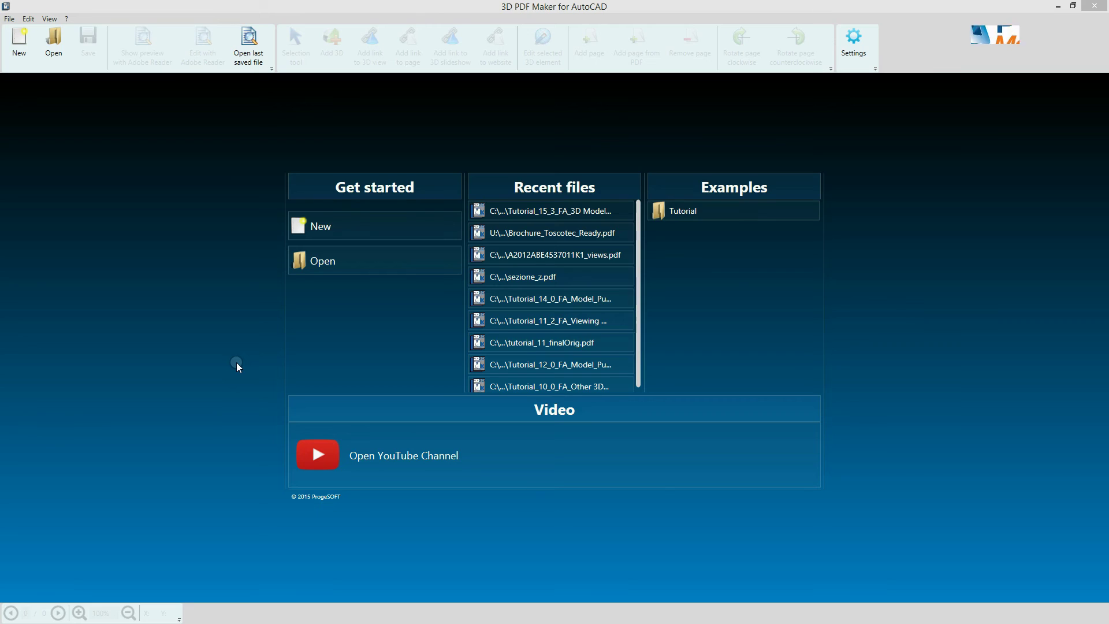
left_click(250, 63)
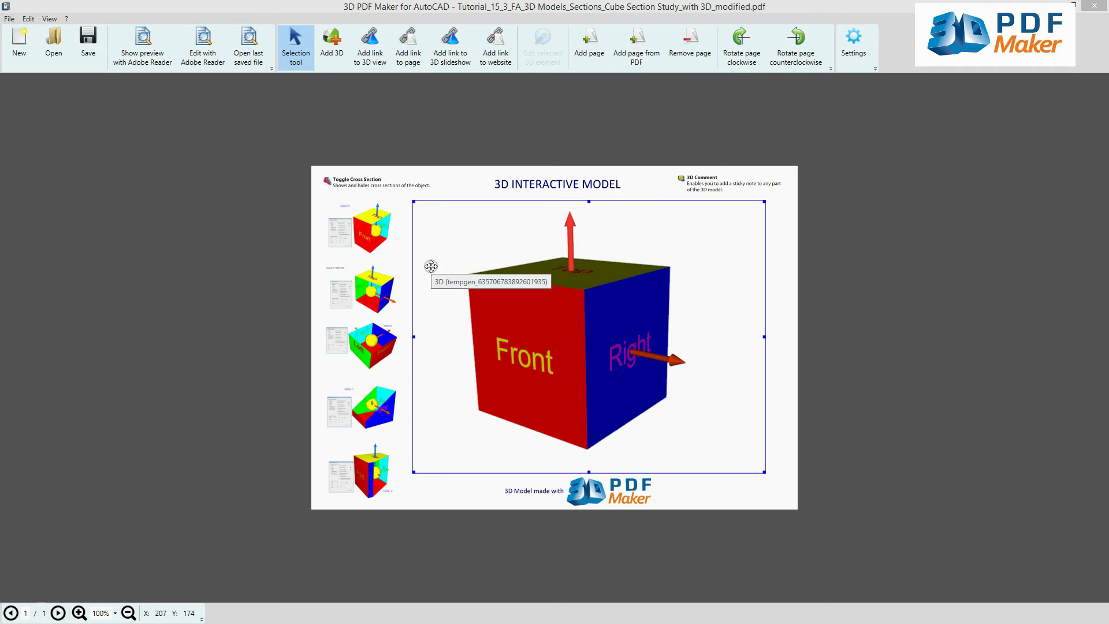
left_click(81, 612)
double_click(453, 460)
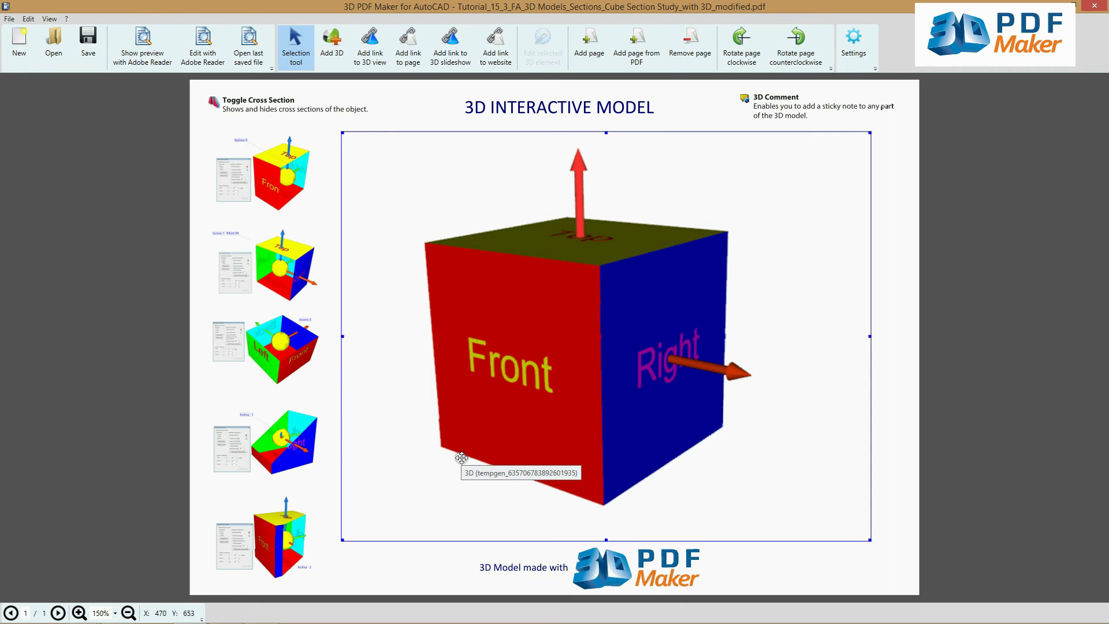
Rename the 3DCommentView1 view to 'My Section Z' and confirm the 3D element changes.
left_click(355, 313)
type("S")
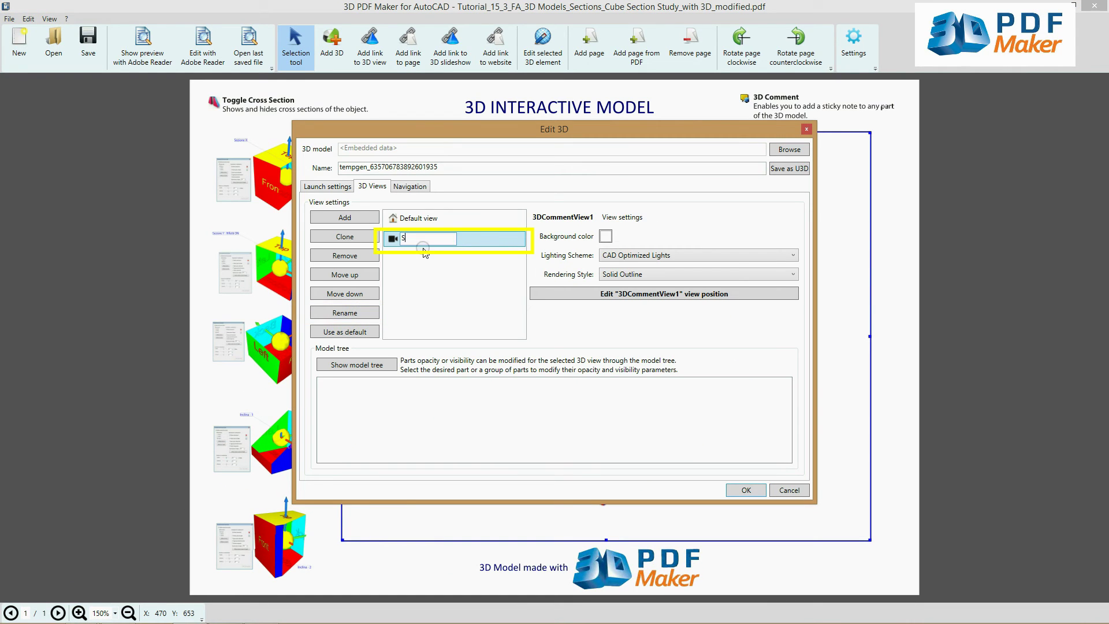
type("y Section Z")
left_click(472, 248)
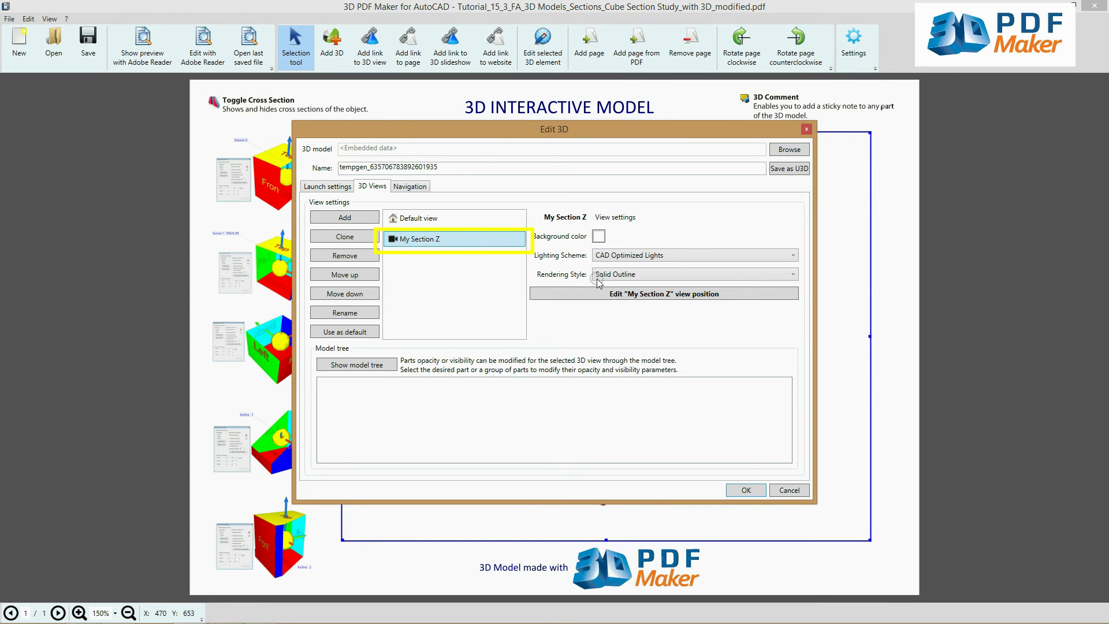
left_click(746, 491)
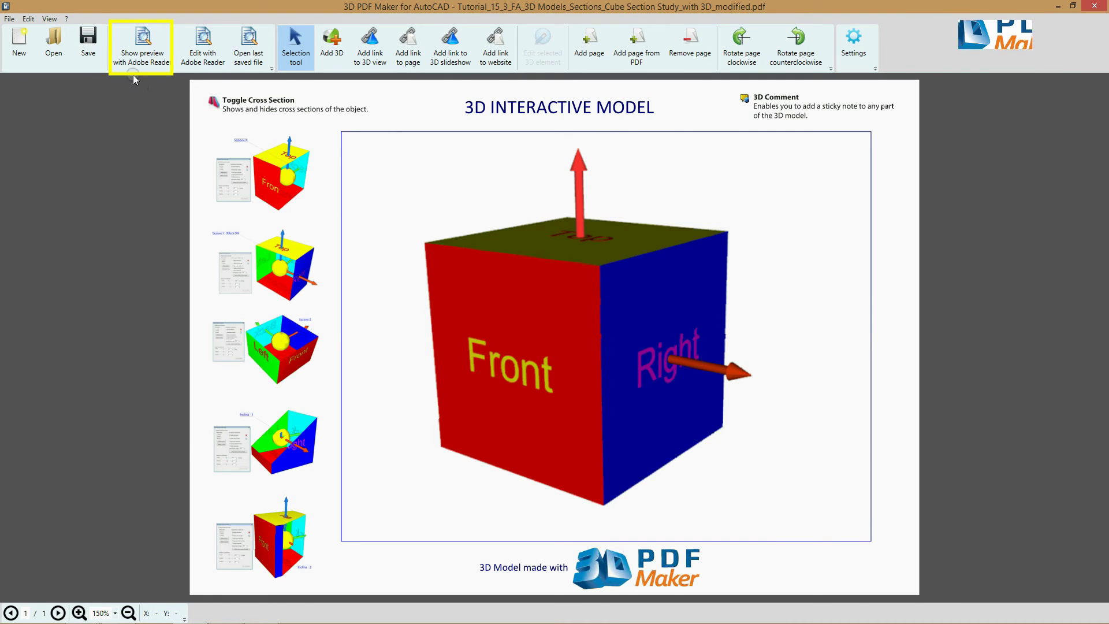
left_click(142, 46)
Switch the preview to the My Section Z view, then close the Reader preview.
left_click(454, 103)
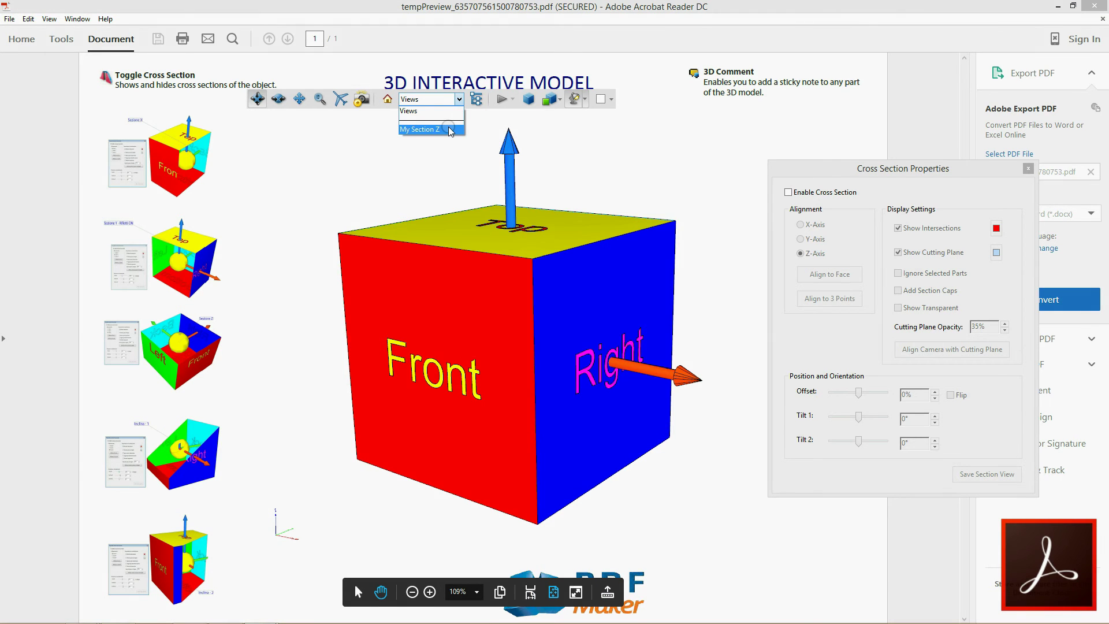
left_click(450, 129)
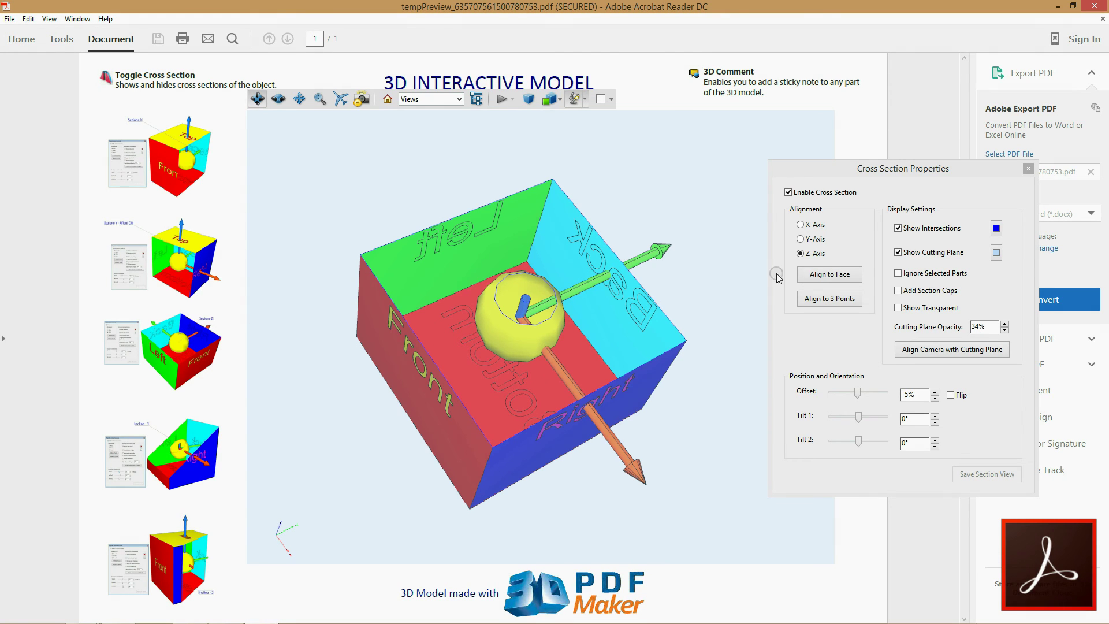
left_click(1095, 5)
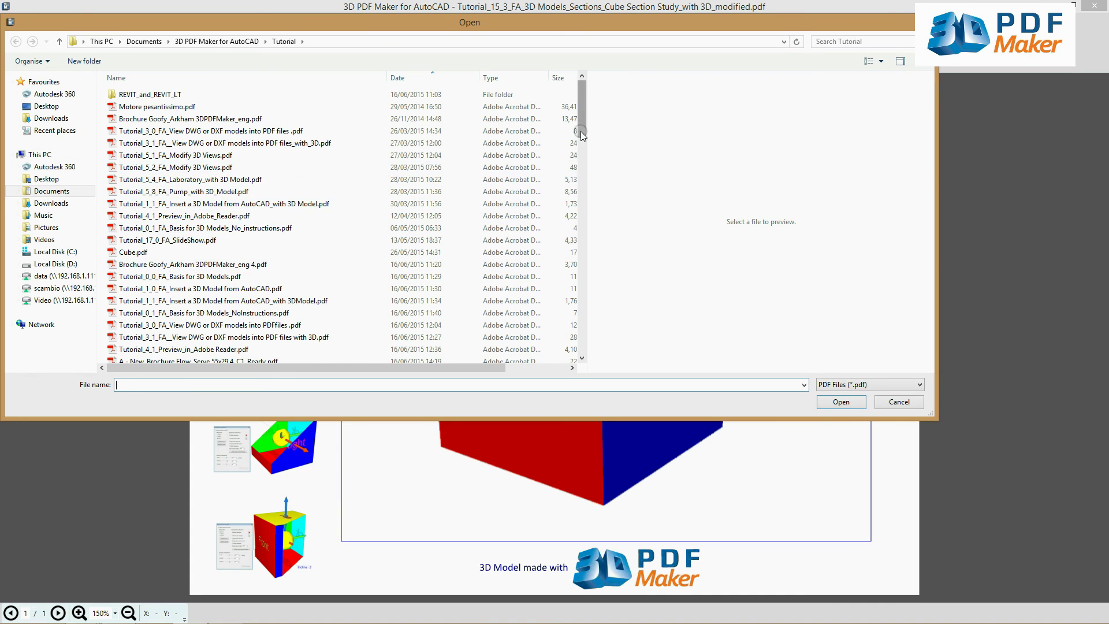
Open Tutorial_10_2_FA OFFICE_with Views.pdf in 3D PDF Maker for AutoCAD.
scroll(582, 134, "down", 8)
left_click(436, 279)
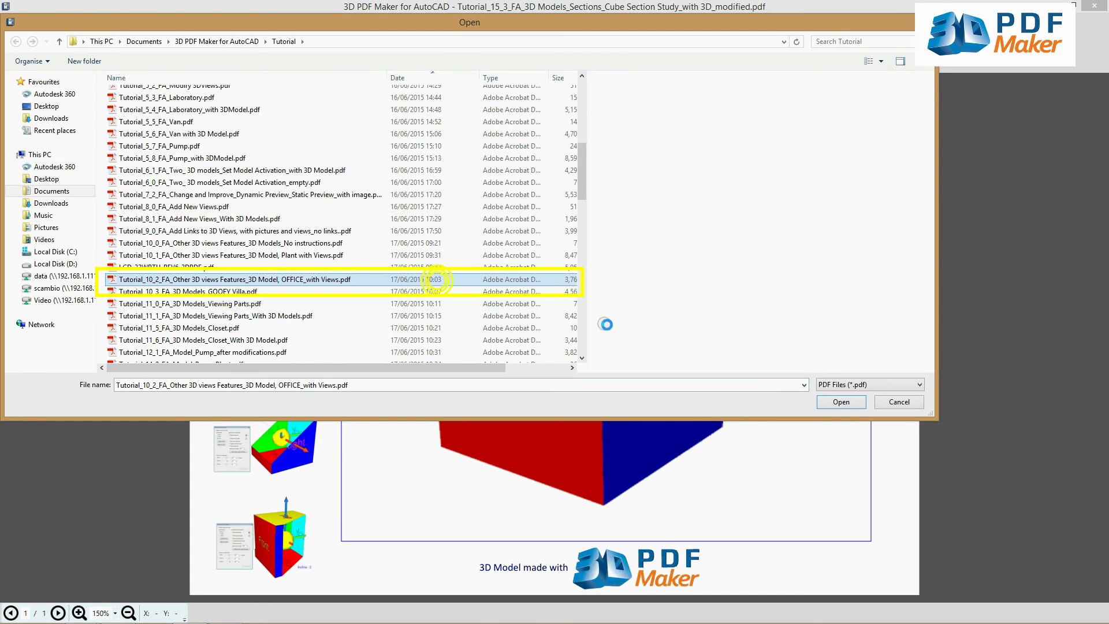
left_click(839, 402)
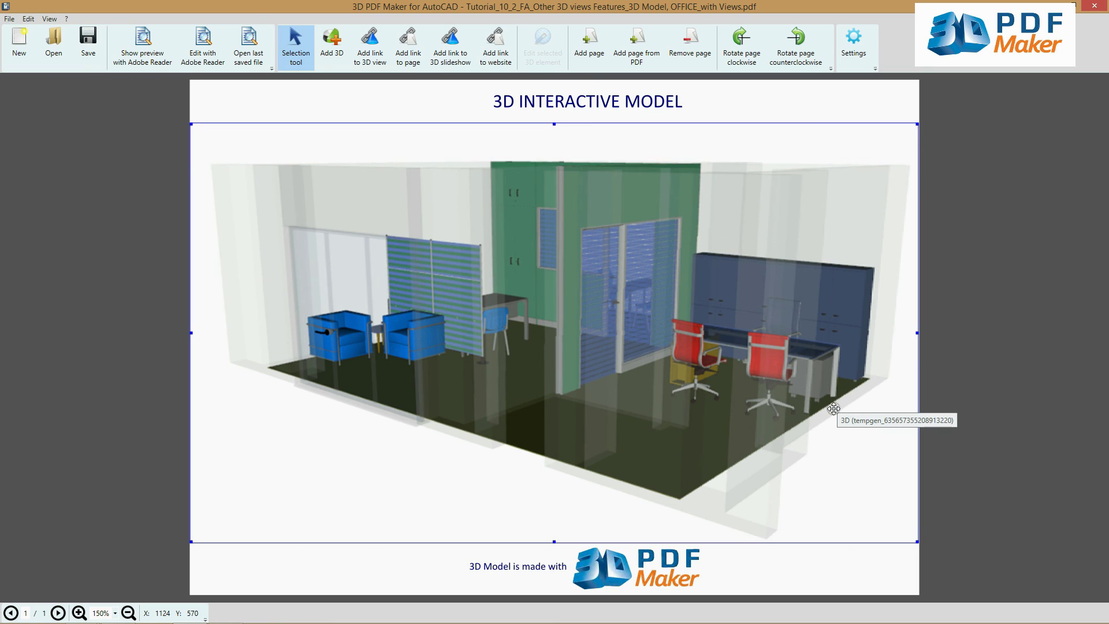
Select the office 3D model and send it to Adobe Reader, agreeing to save first.
left_click(445, 363)
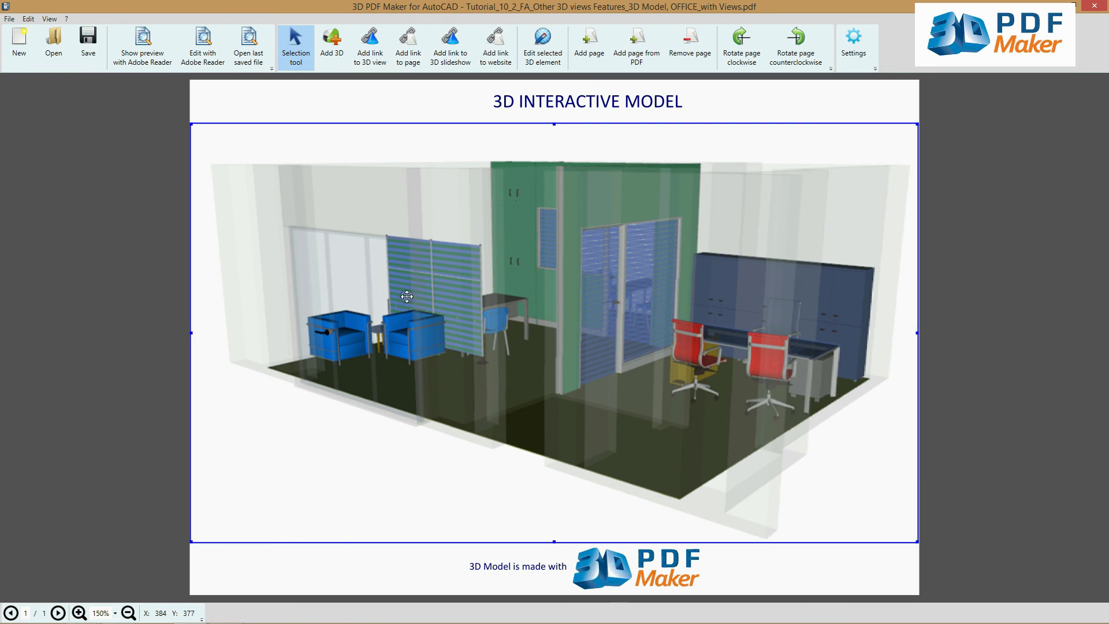
left_click(203, 47)
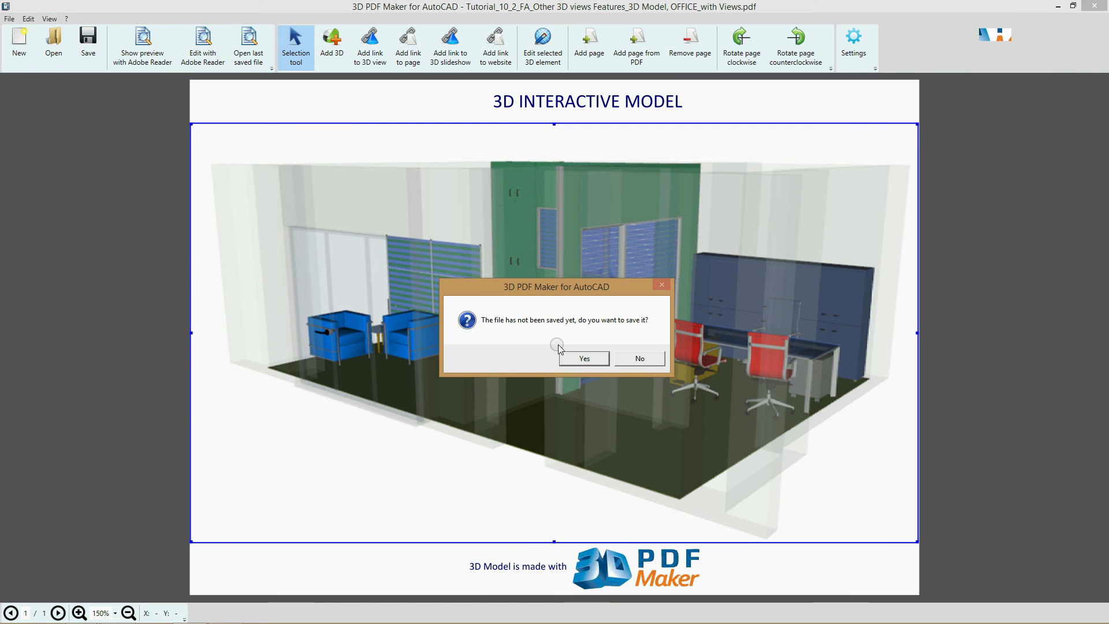
left_click(562, 355)
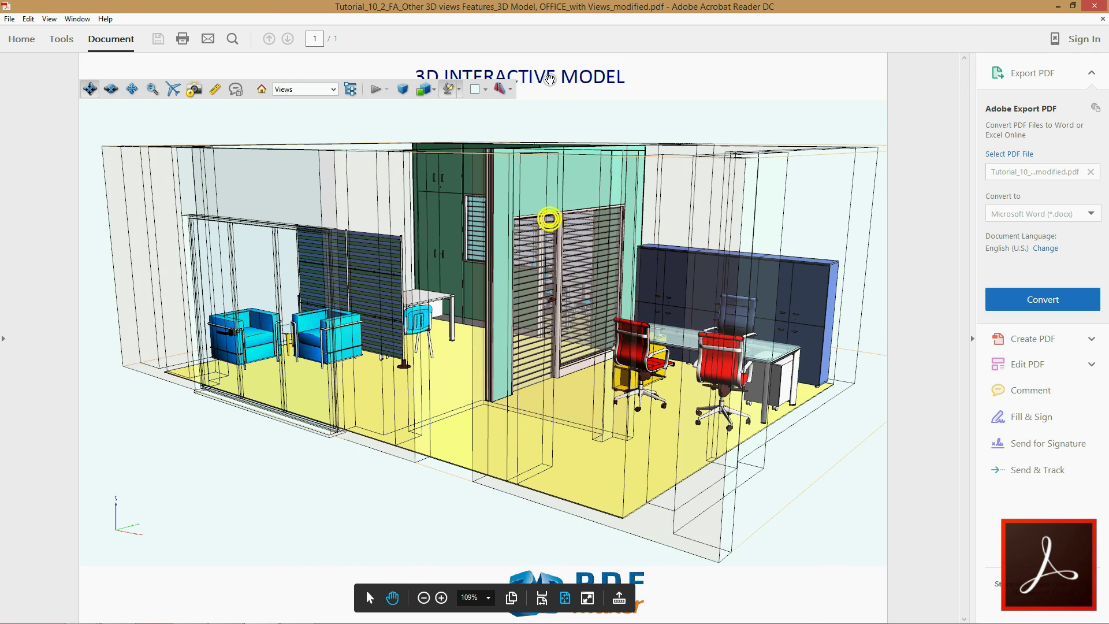
Enable a Z-axis cross section in Cross Section Properties, then pick the Spin tool to inspect the cut.
left_click(510, 91)
left_click(514, 128)
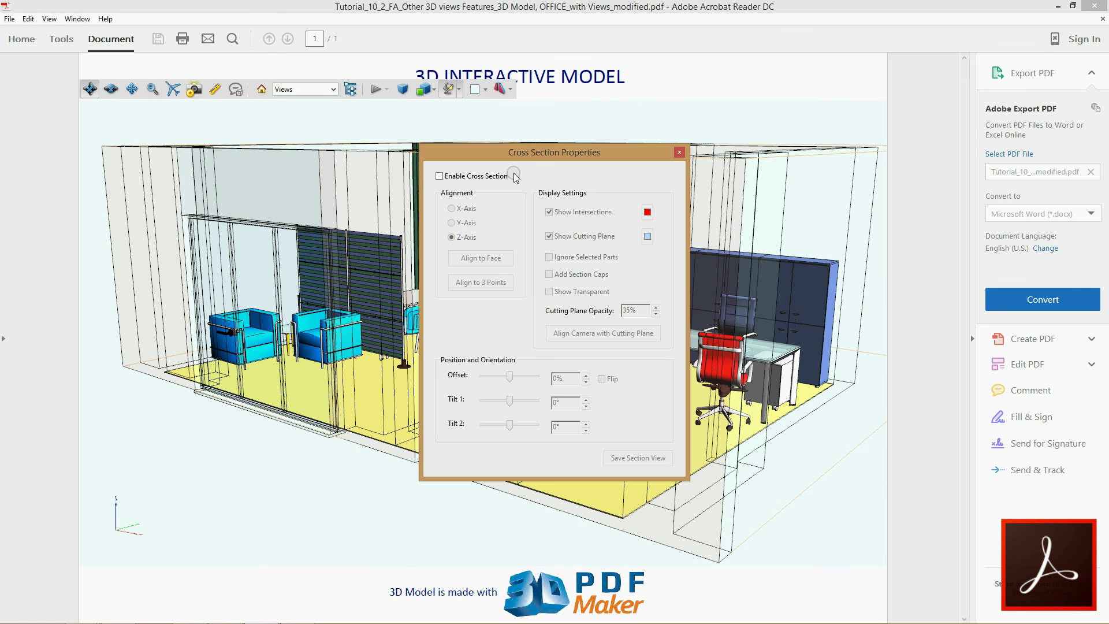
left_click(502, 175)
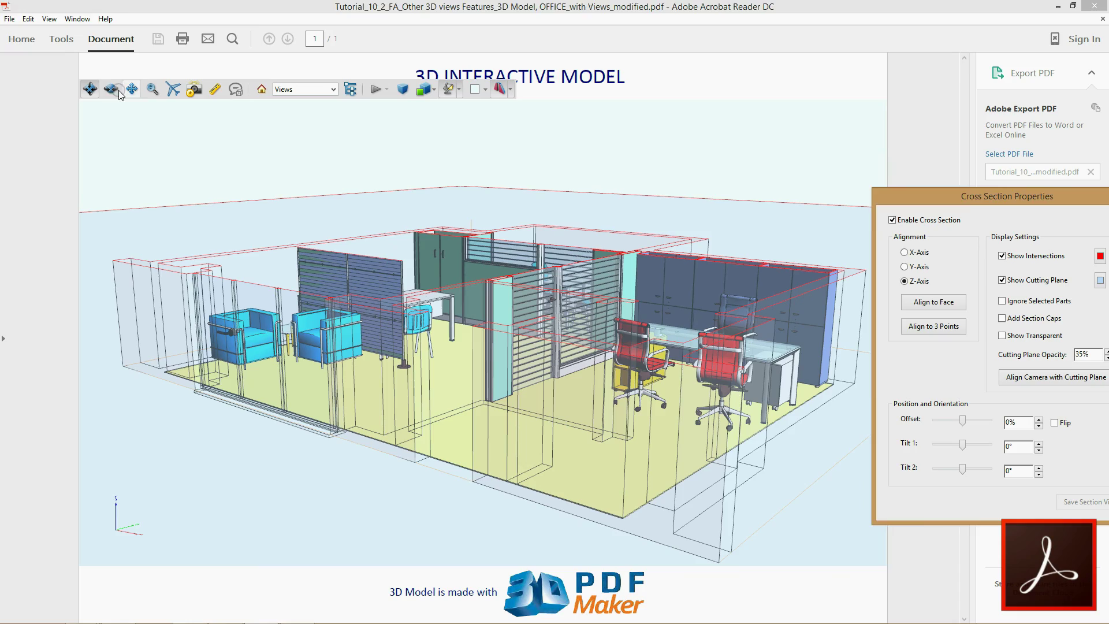
left_click(118, 93)
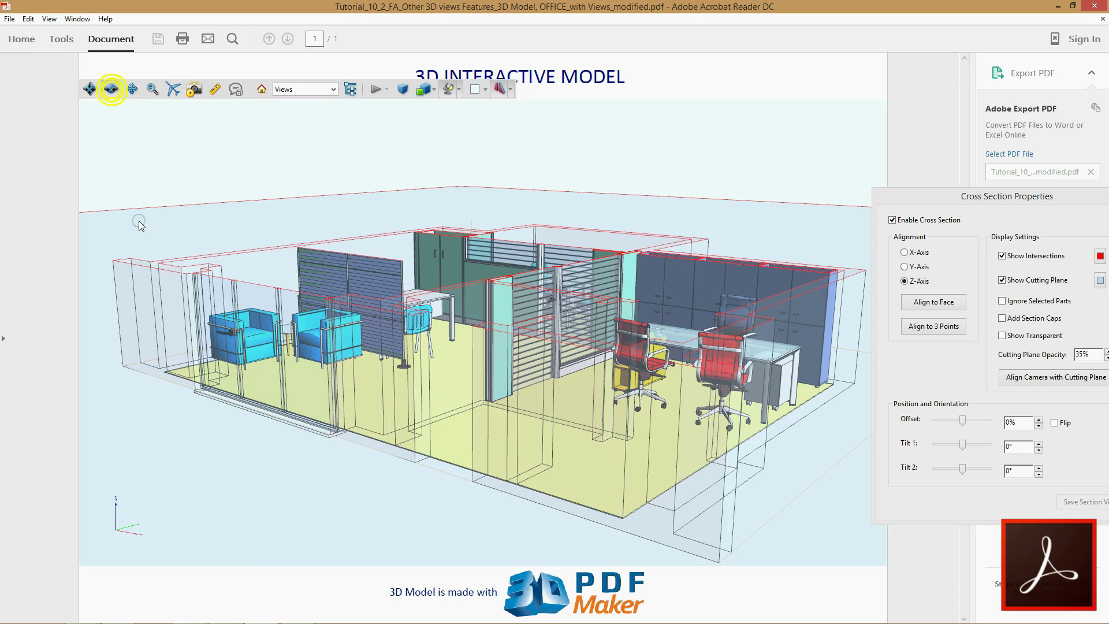